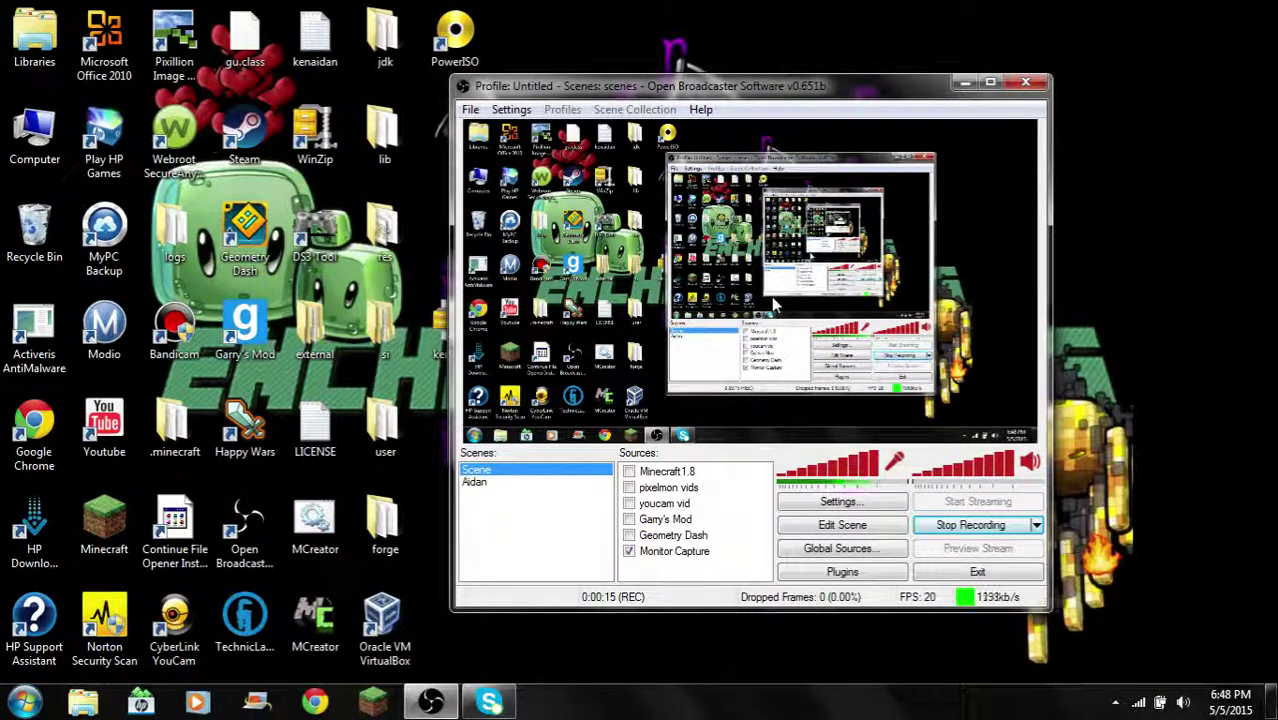
Launch Minecraft from its desktop shortcut.
left_click(120, 530)
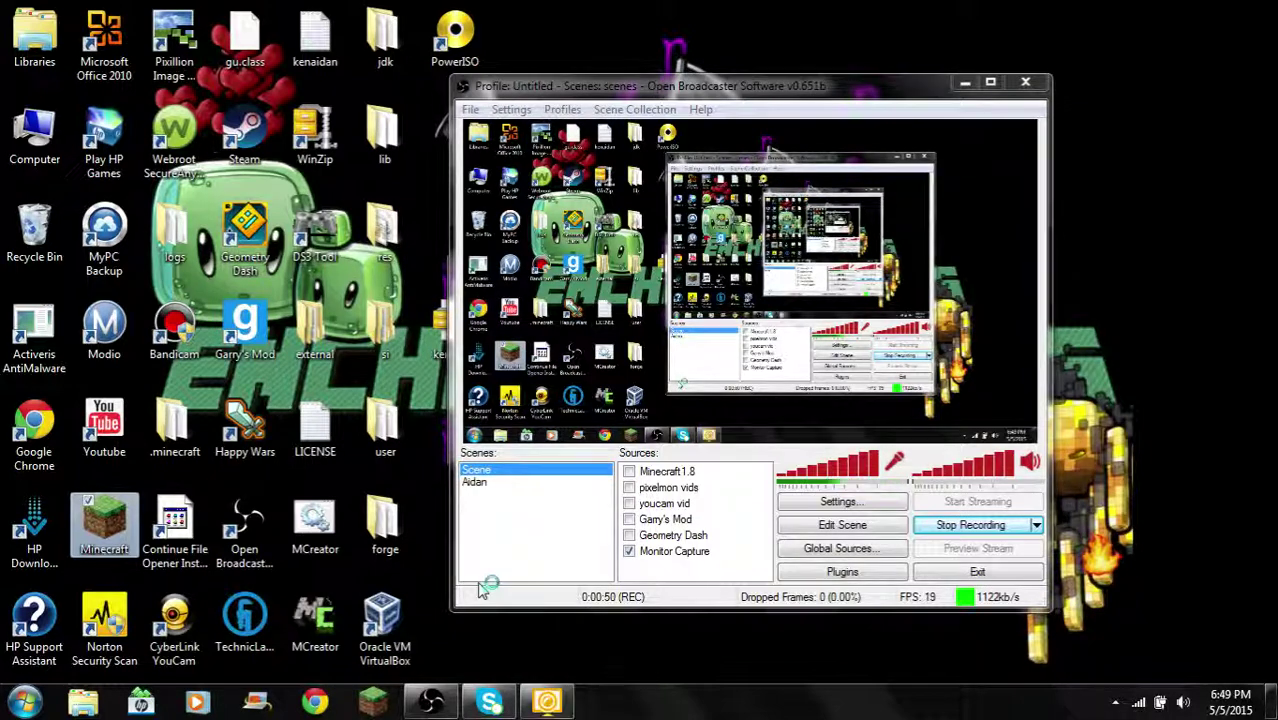
mouse_move(547, 702)
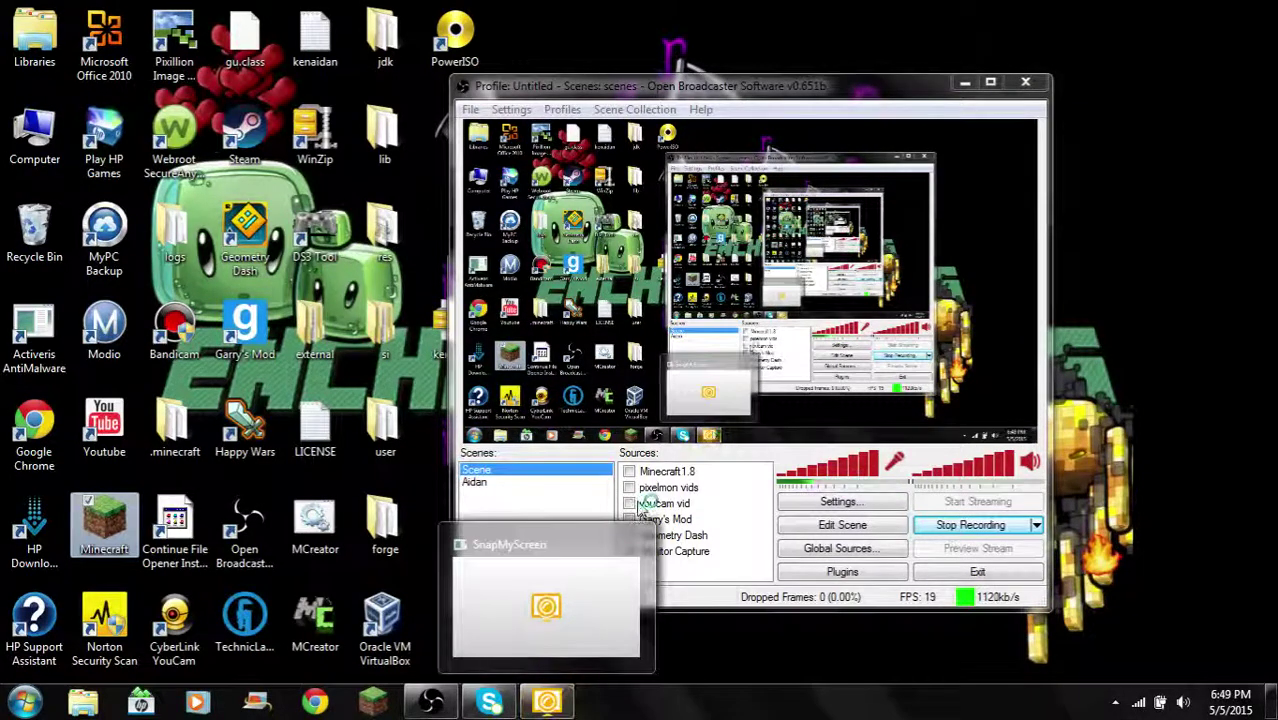
left_click(633, 546)
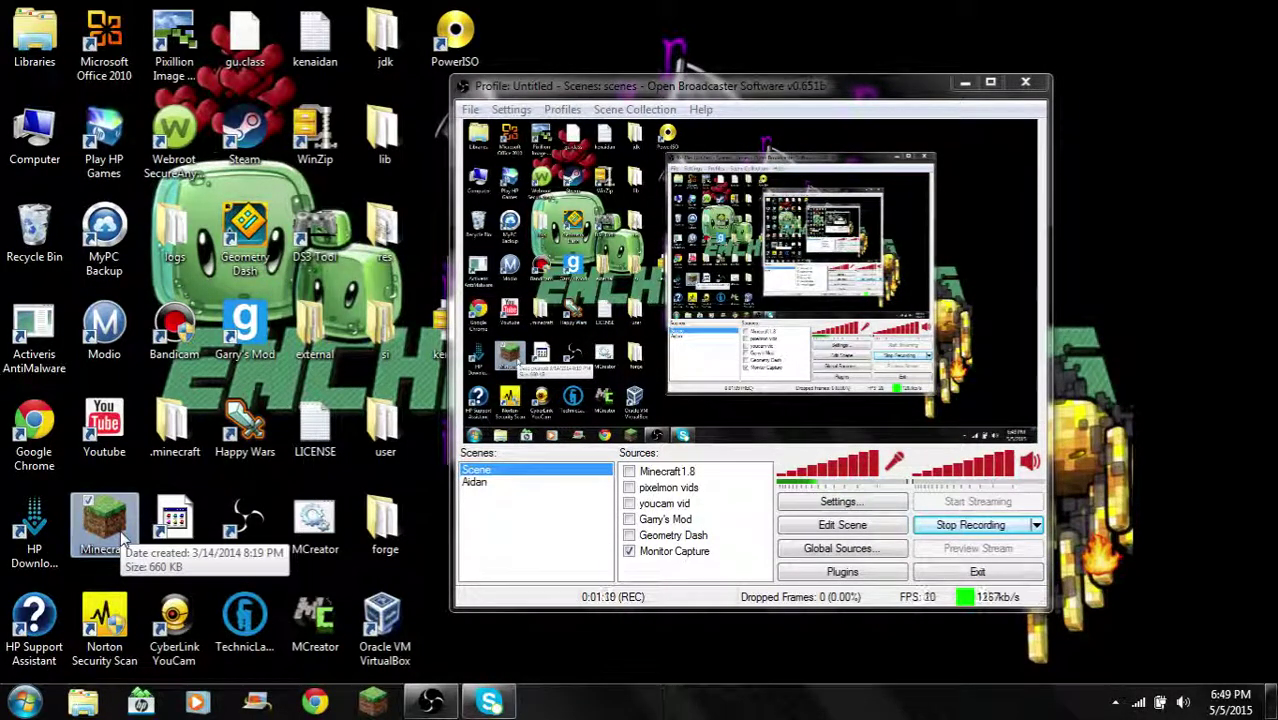
double_click(120, 537)
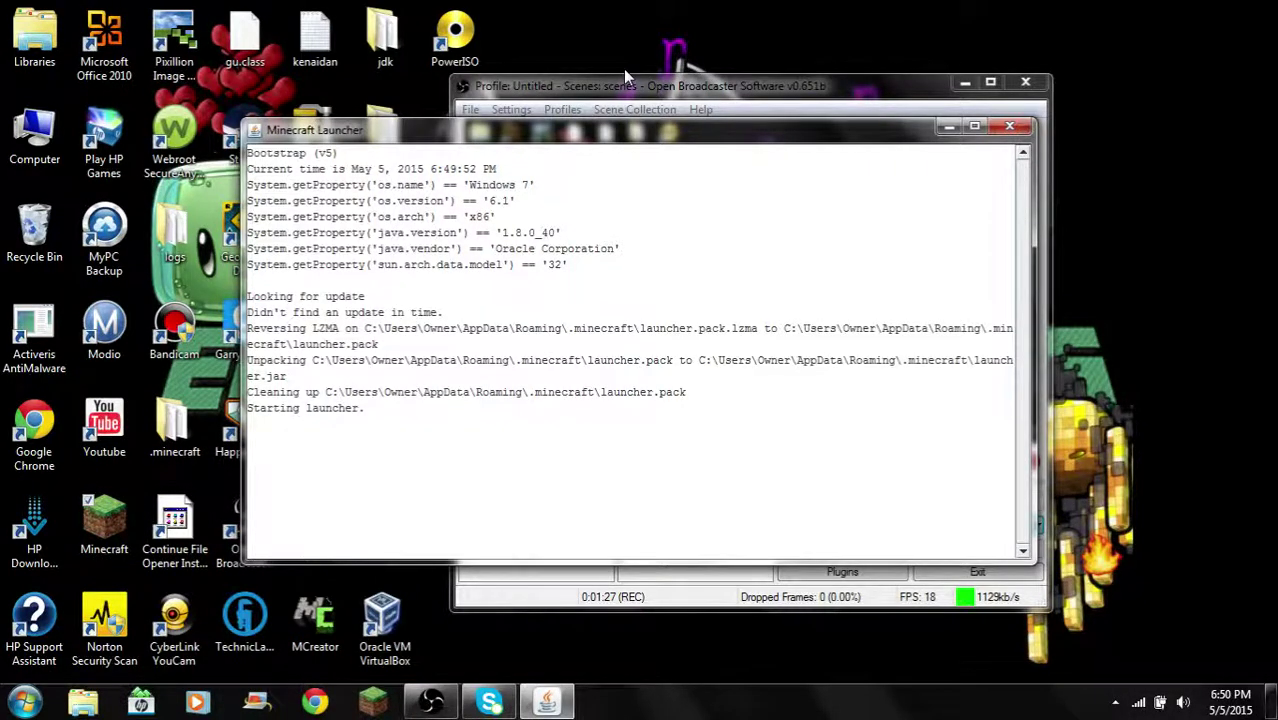
left_click_drag(627, 136, 679, 274)
key("Escape")
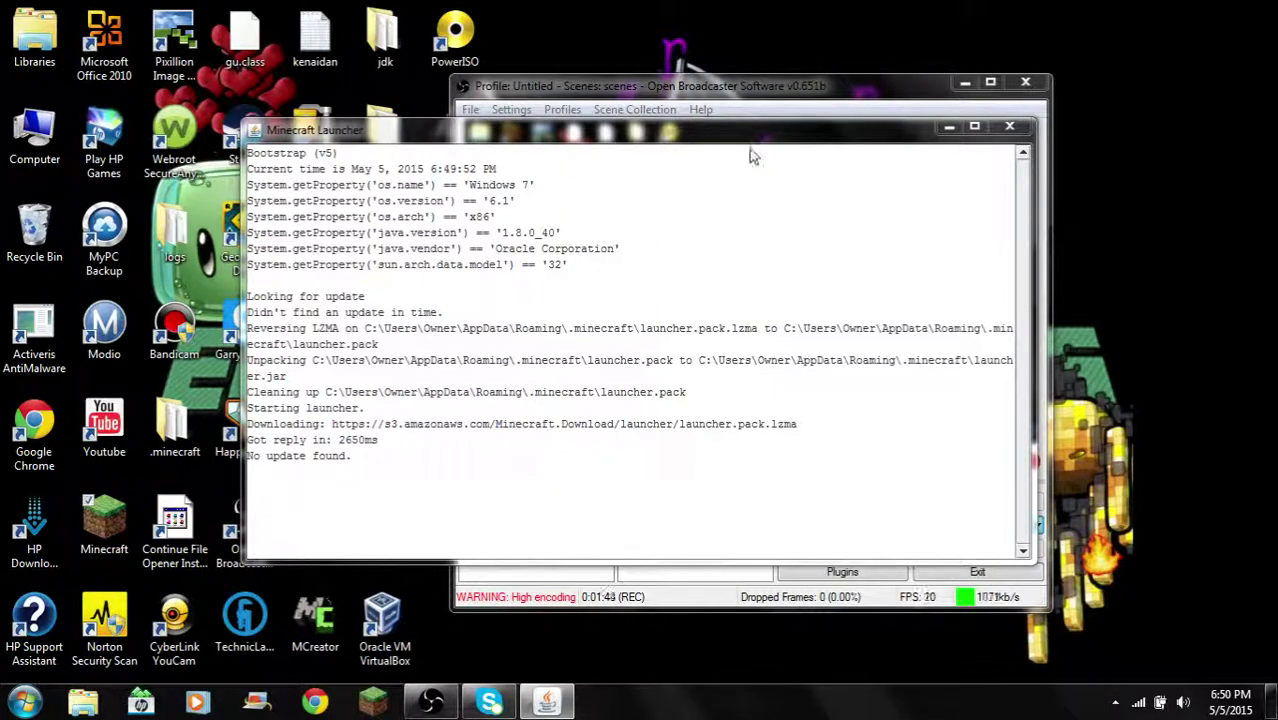
left_click(767, 120)
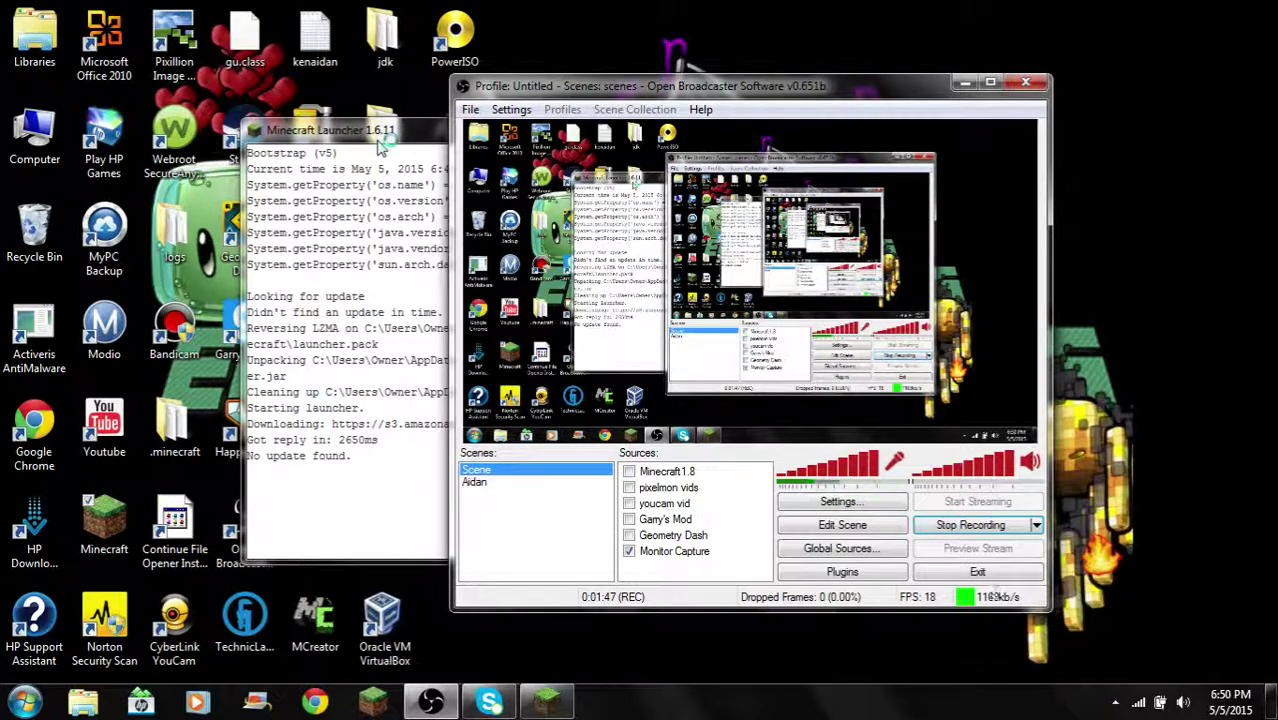
left_click(290, 133)
left_click(660, 88)
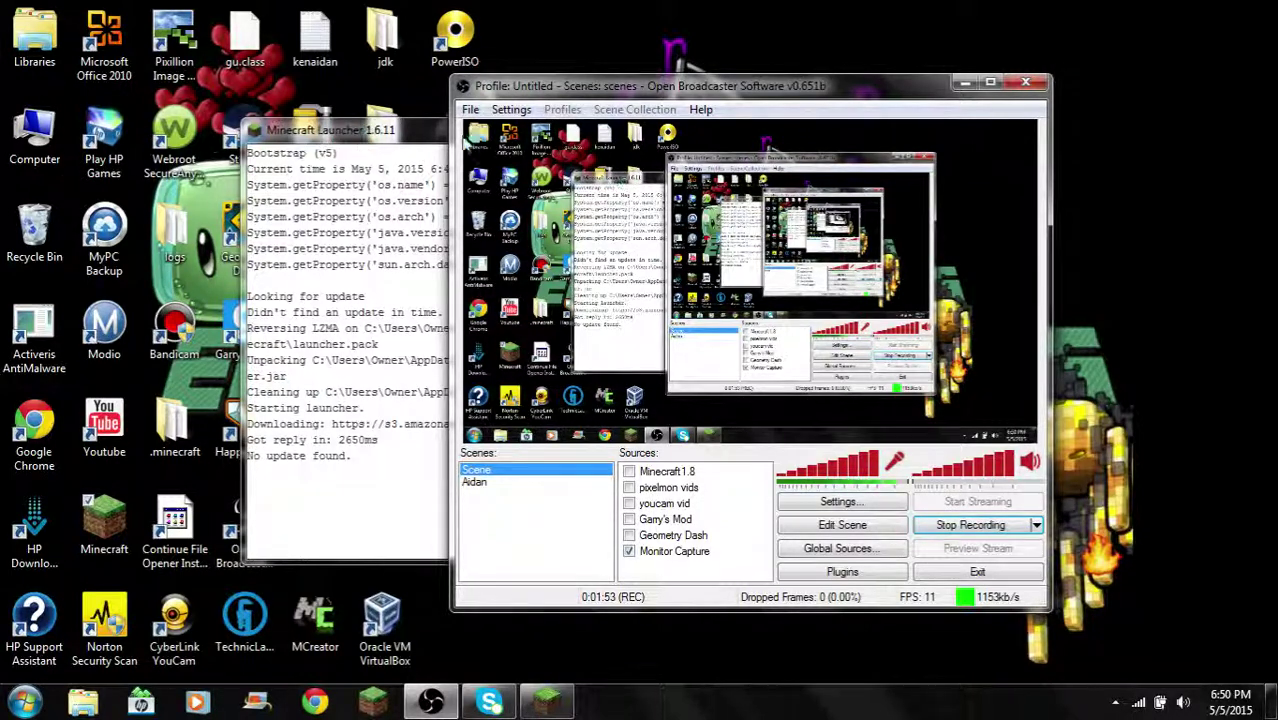
left_click(350, 132)
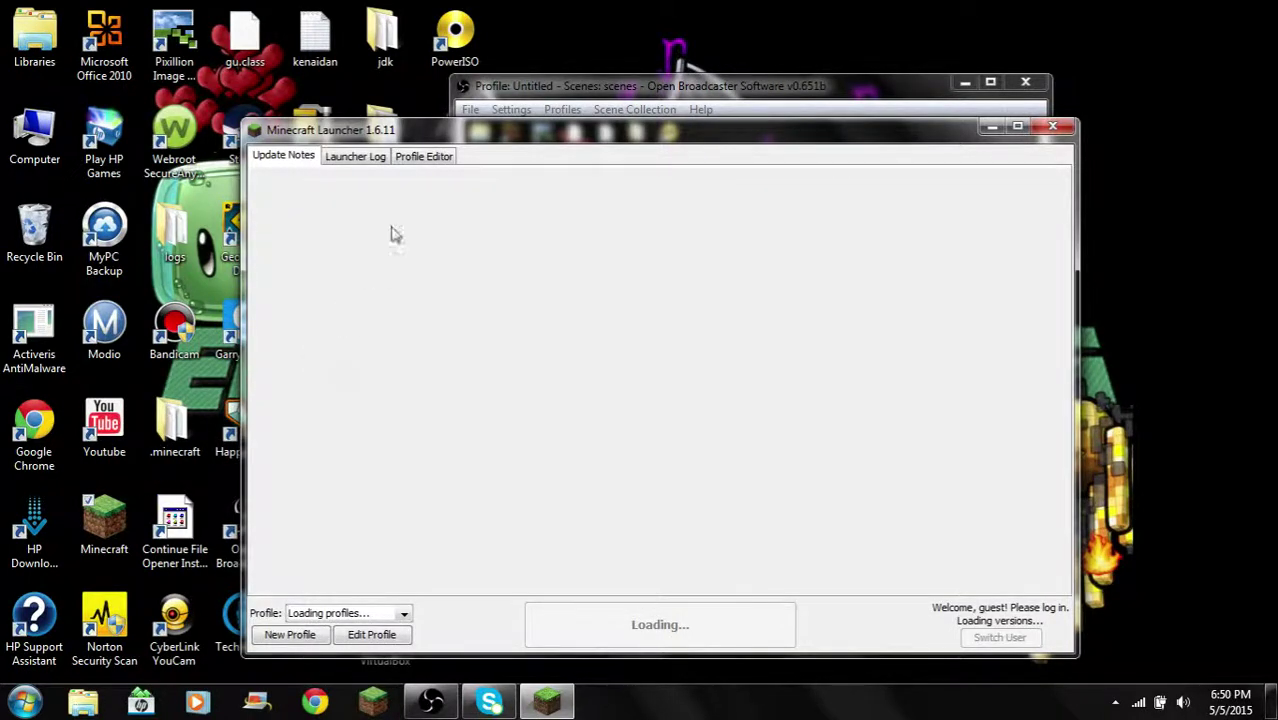
left_click(637, 88)
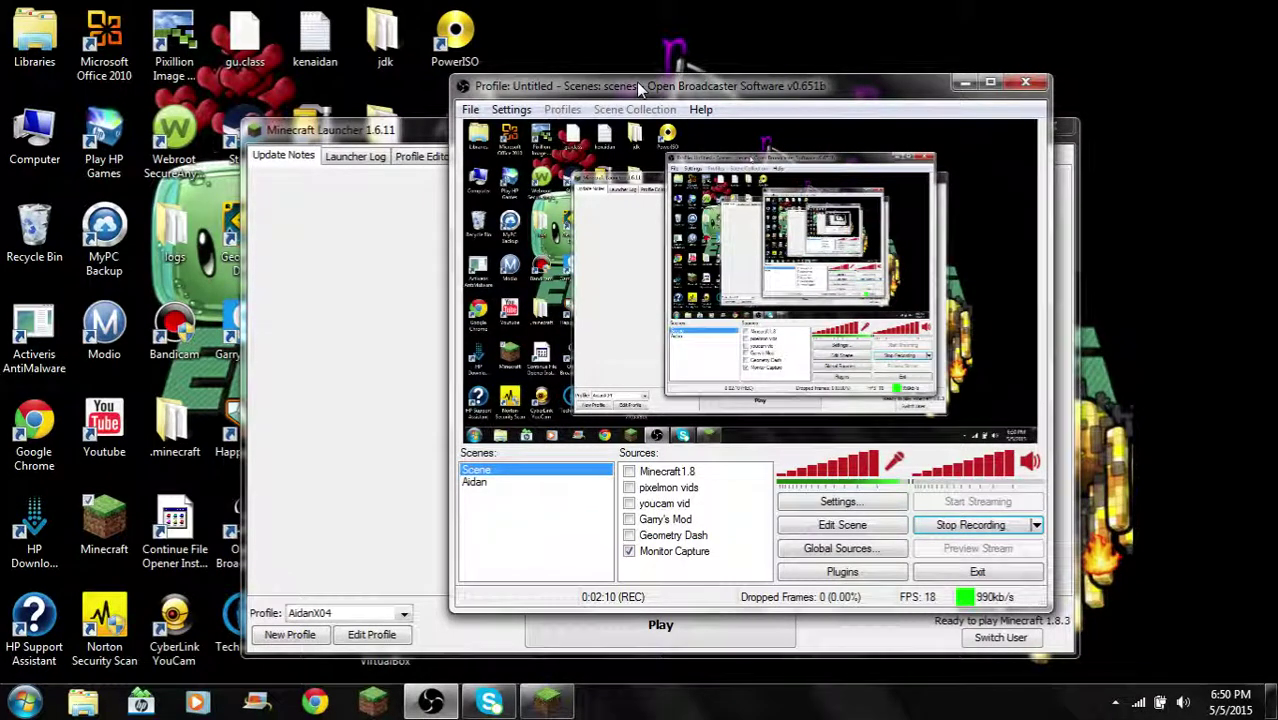
left_click(407, 141)
left_click(507, 90)
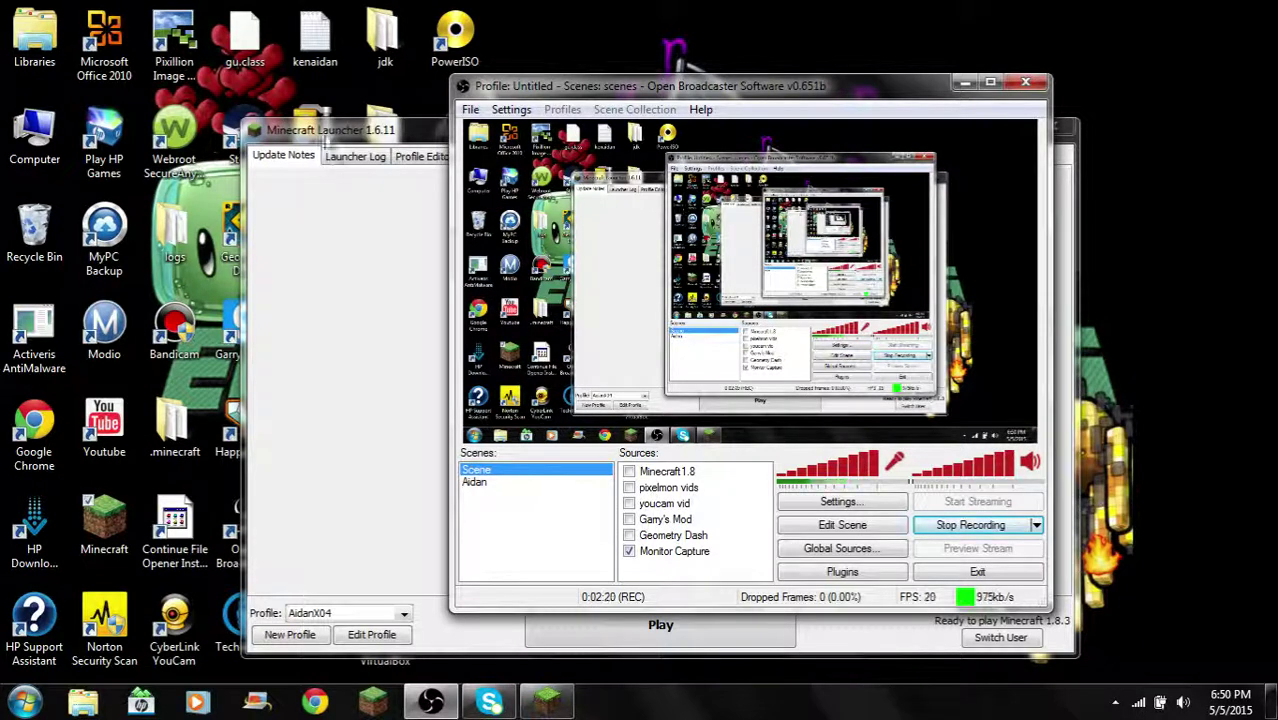
Save the Minecraft launcher profile with release 1.8.3 as its game version and dismiss the Java update notification.
left_click(332, 133)
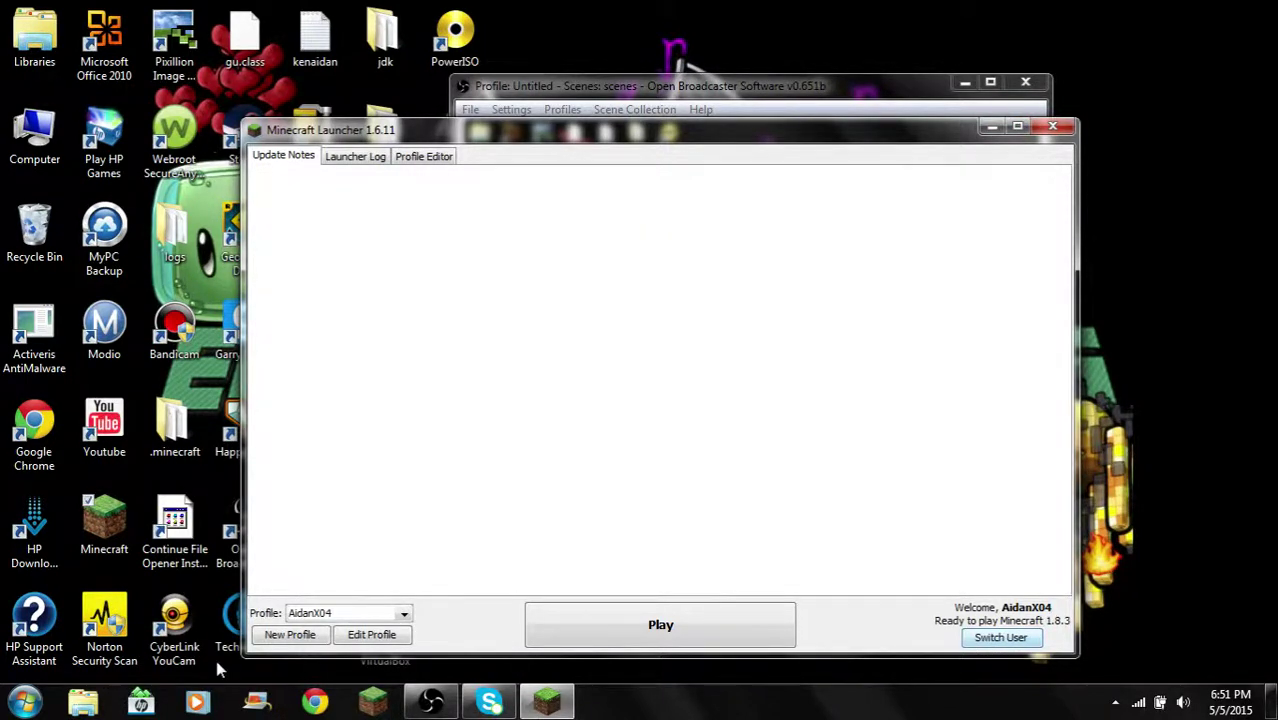
left_click(371, 634)
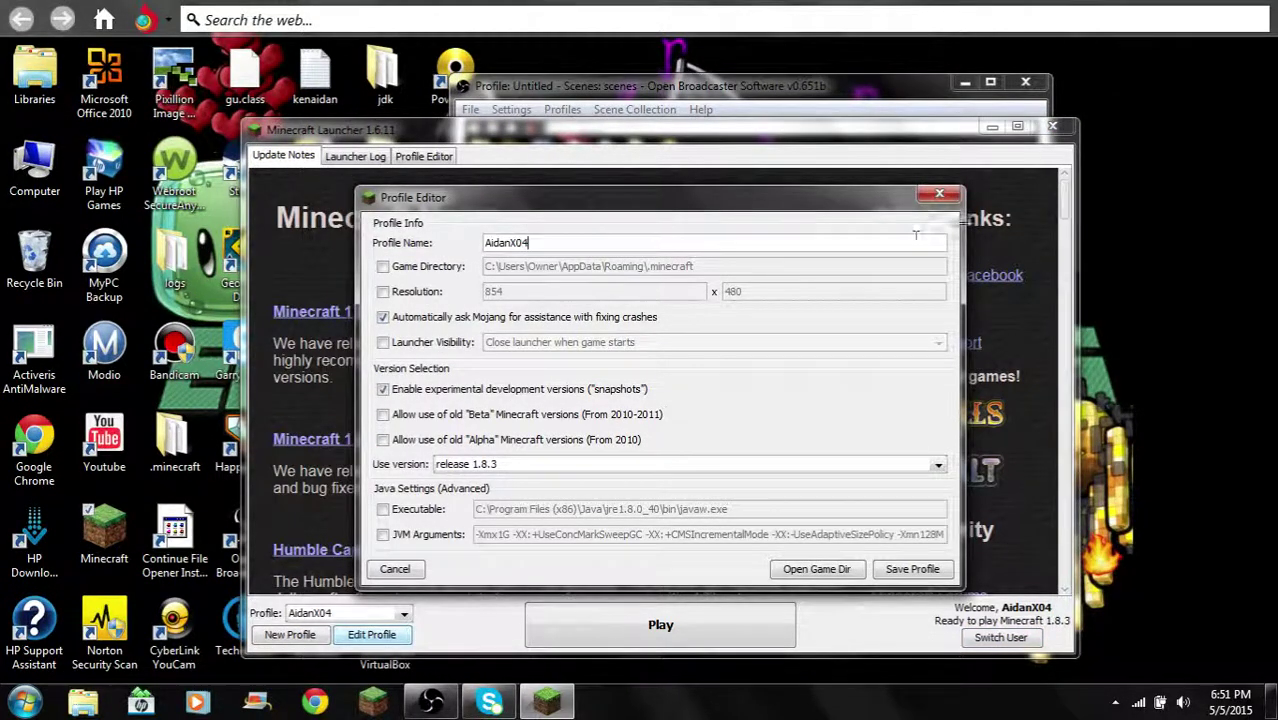
left_click_drag(797, 196, 789, 527)
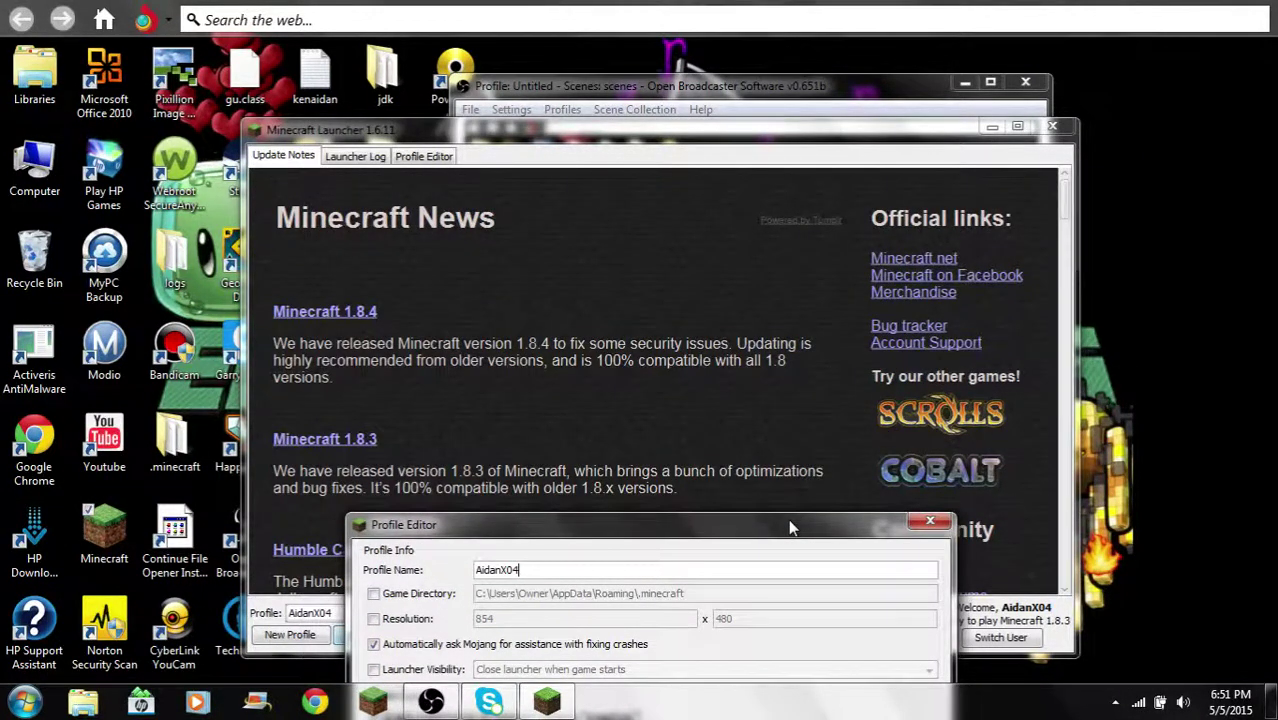
left_click_drag(790, 527, 761, 213)
left_click(902, 480)
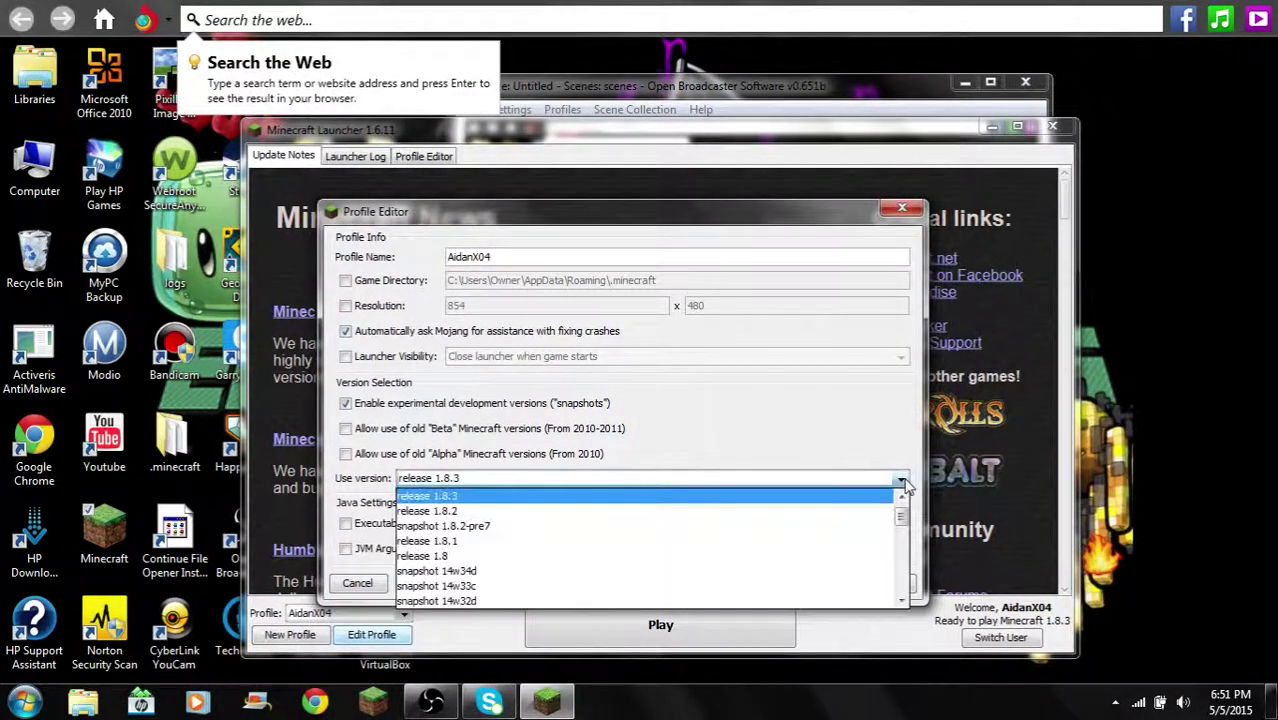
left_click(724, 500)
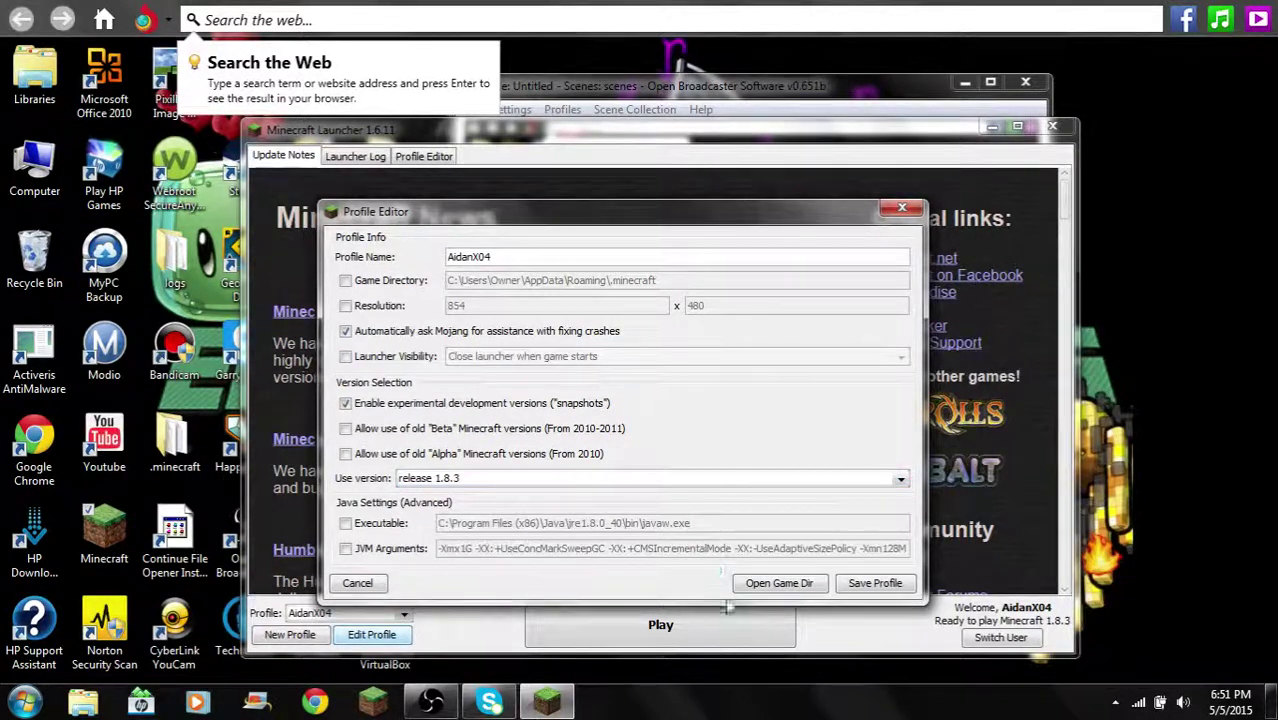
left_click(873, 583)
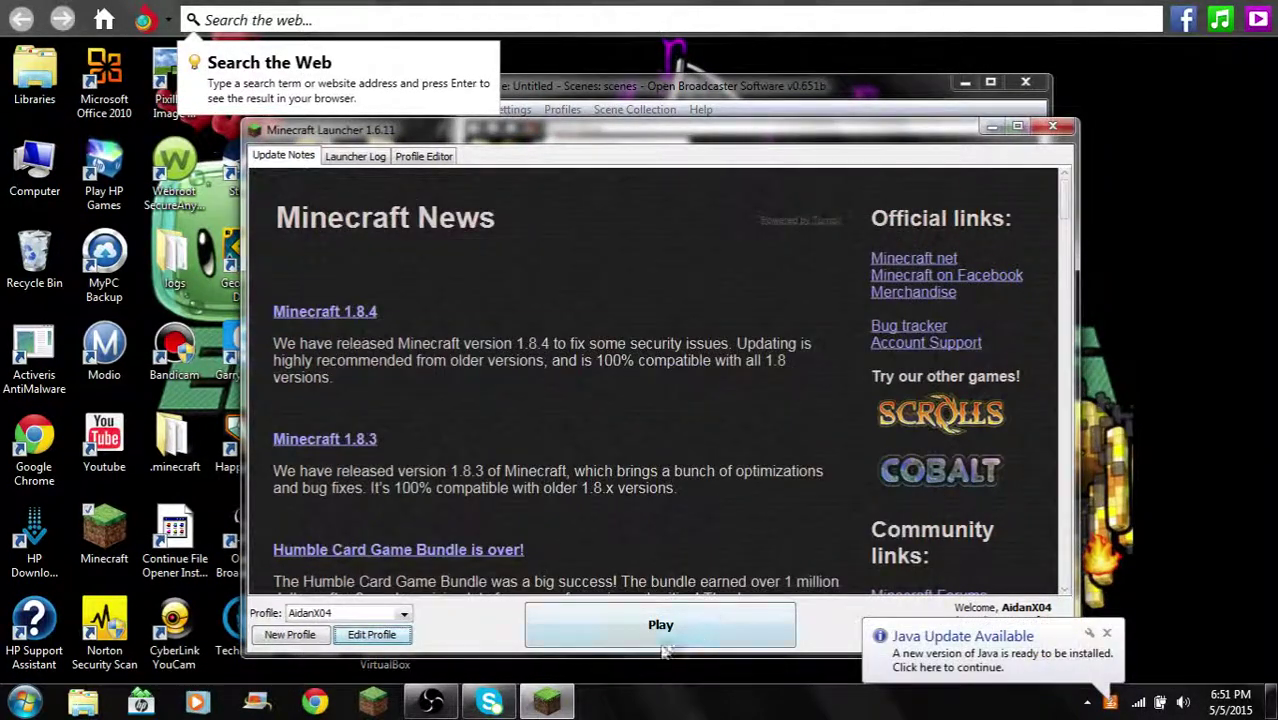
left_click(1108, 635)
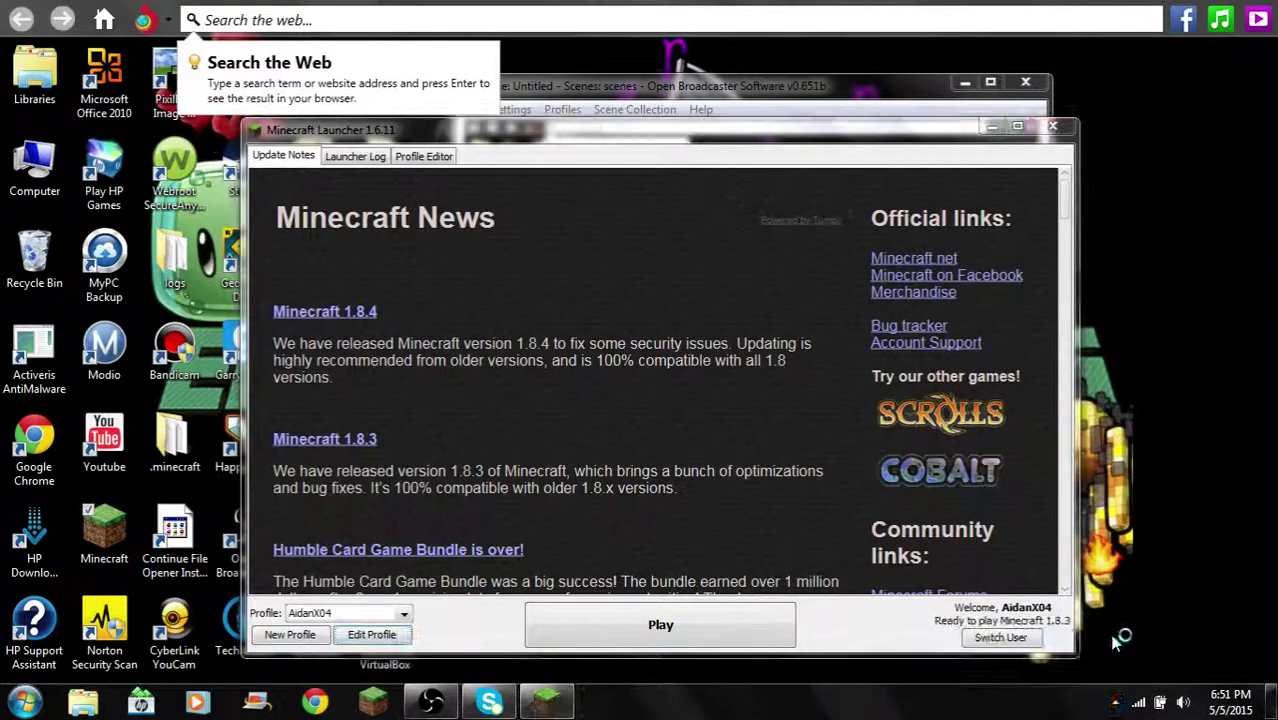
Allow old "Beta" and old "Alpha" Minecraft versions in the launcher profile's version selection.
left_click(371, 637)
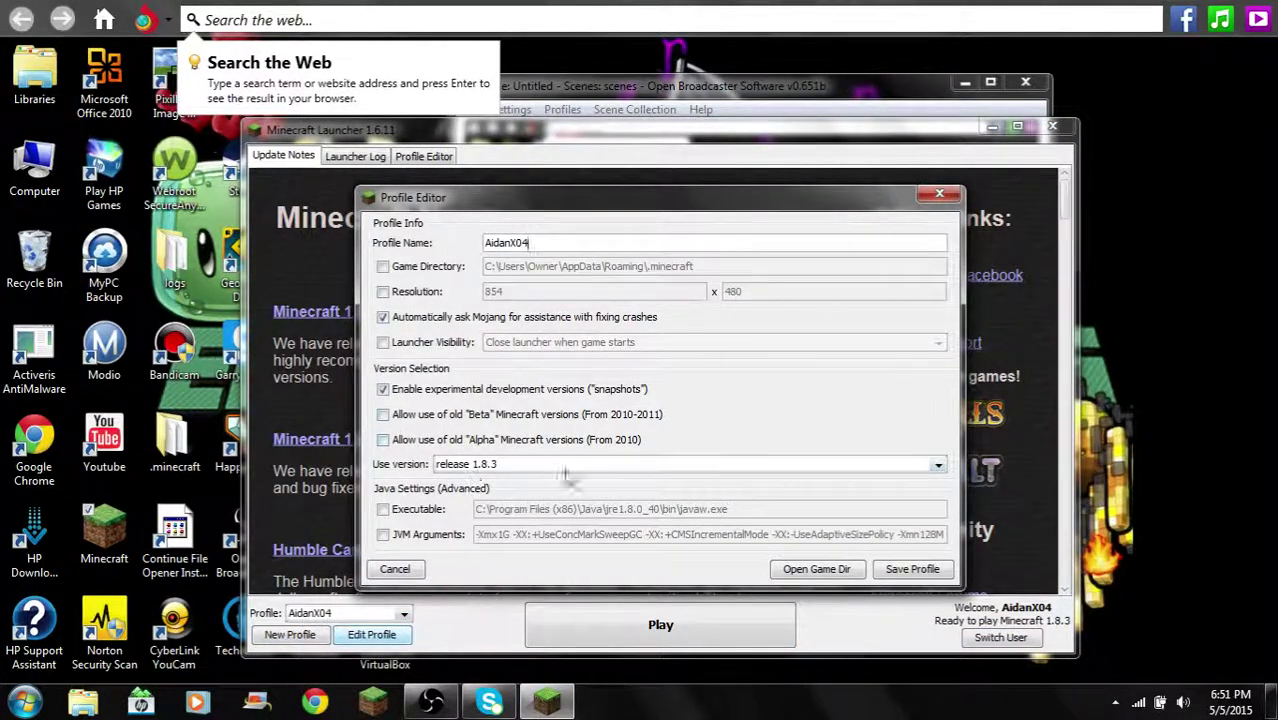
left_click(383, 416)
left_click(581, 452)
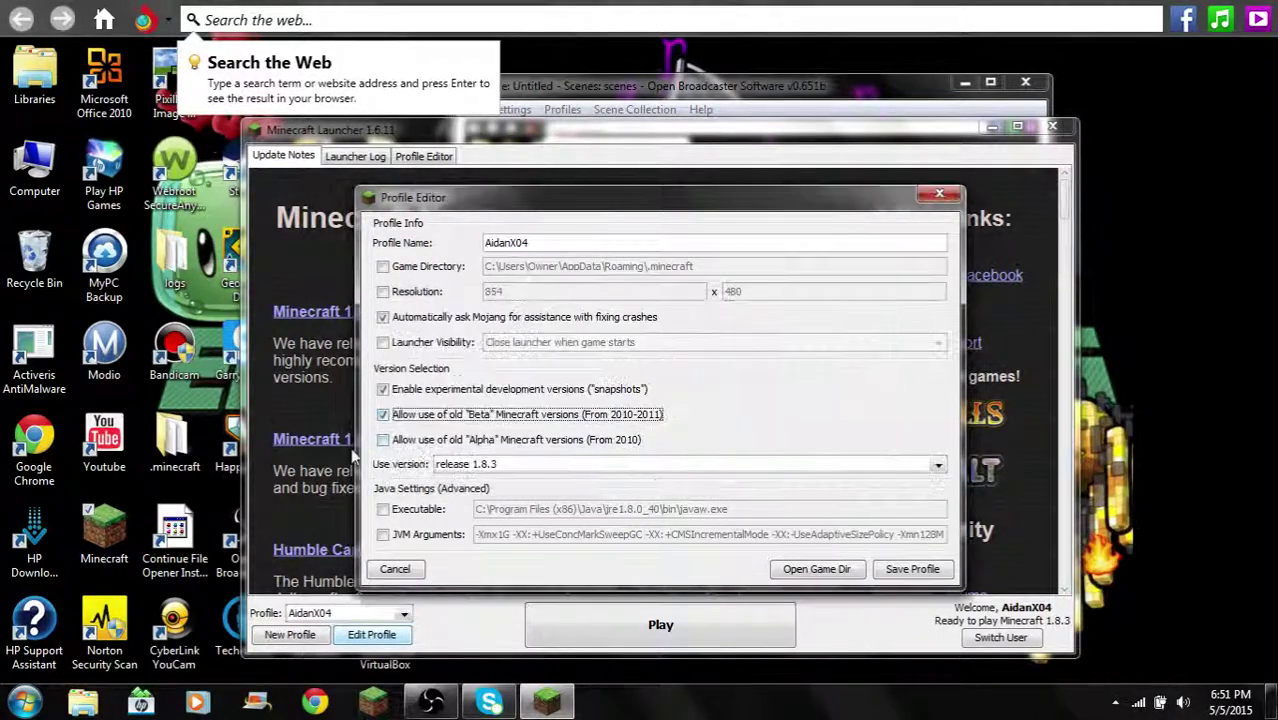
left_click(383, 440)
left_click(588, 452)
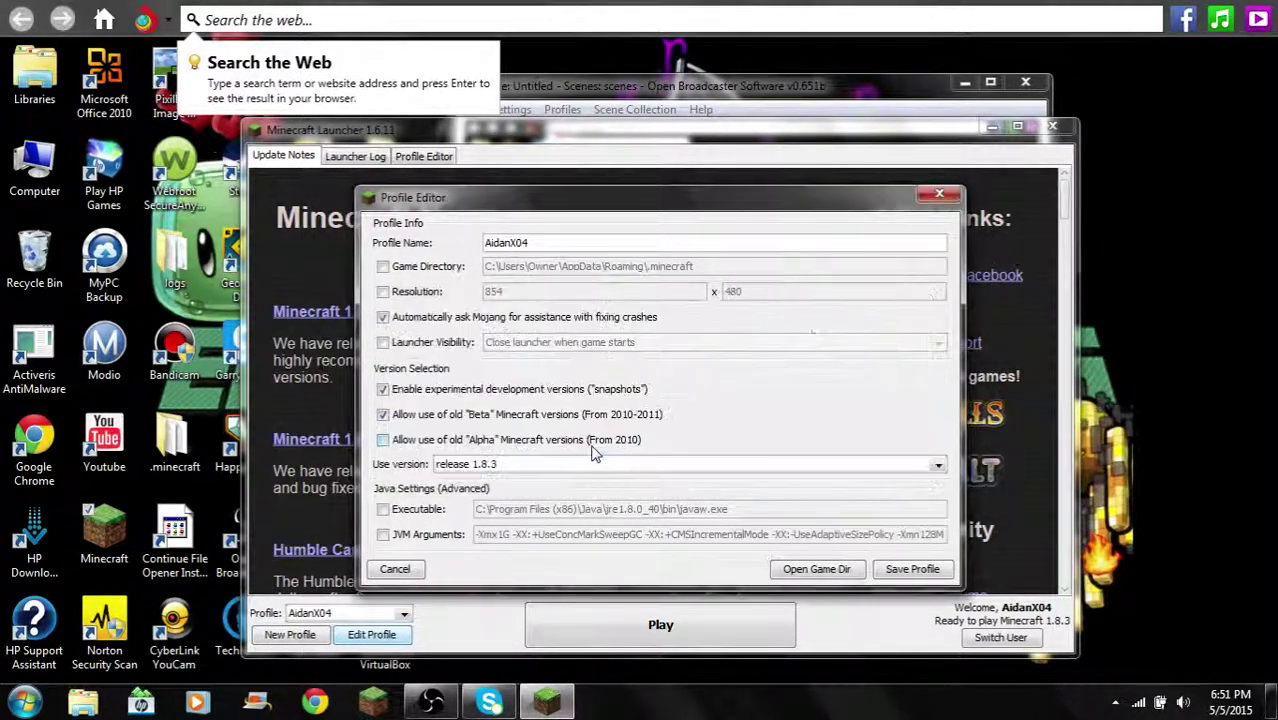
Set the profile's game version to Use Latest Version, save the profile and start the game.
left_click(665, 466)
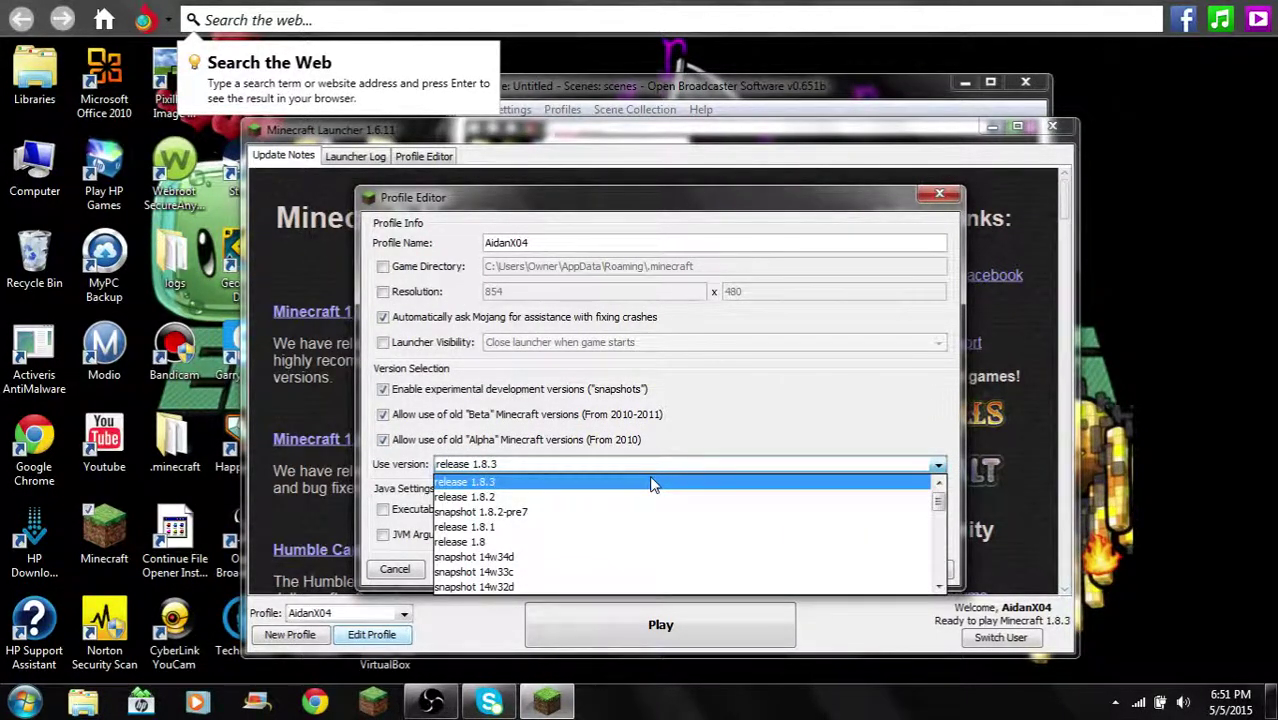
left_click(651, 484)
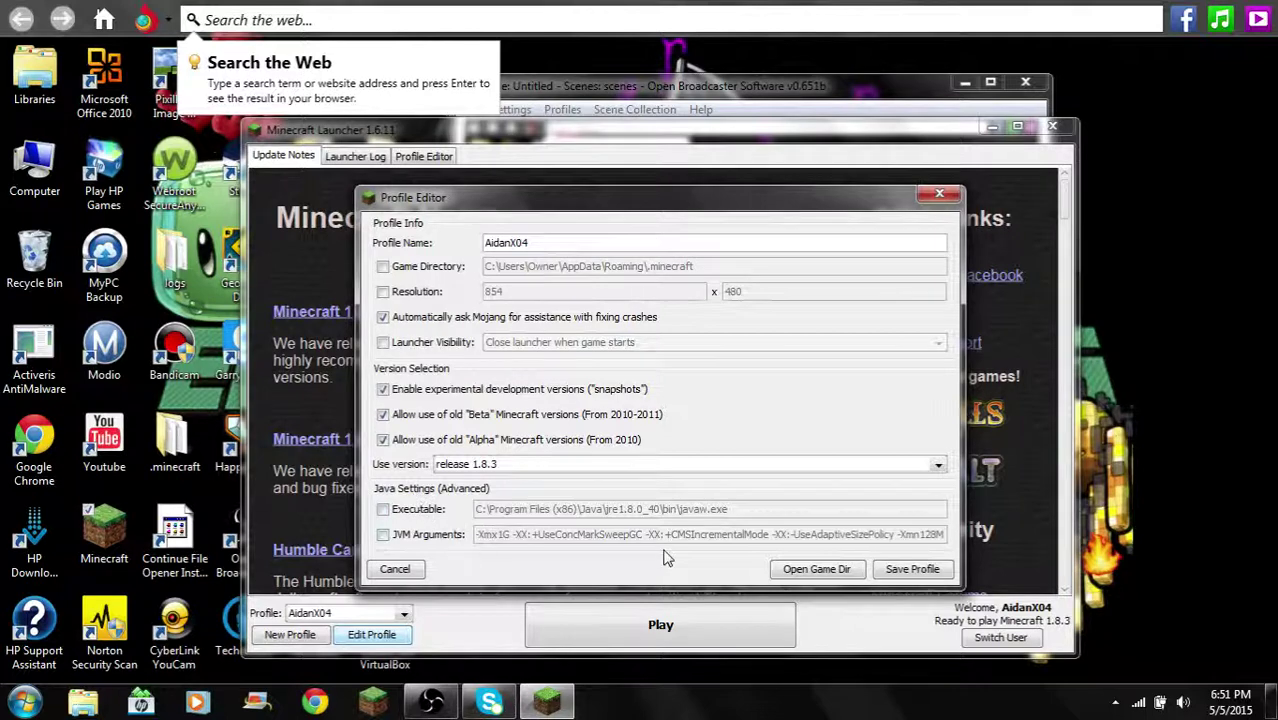
left_click(567, 465)
left_click(577, 478)
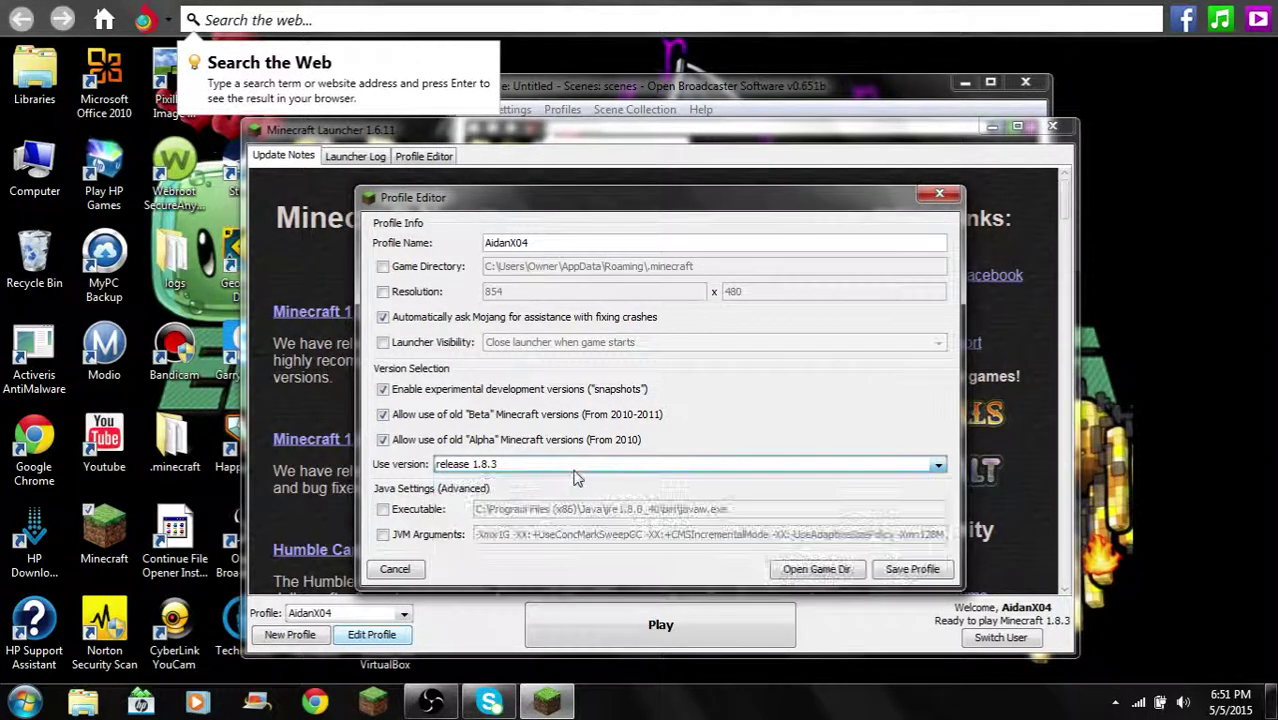
left_click(577, 472)
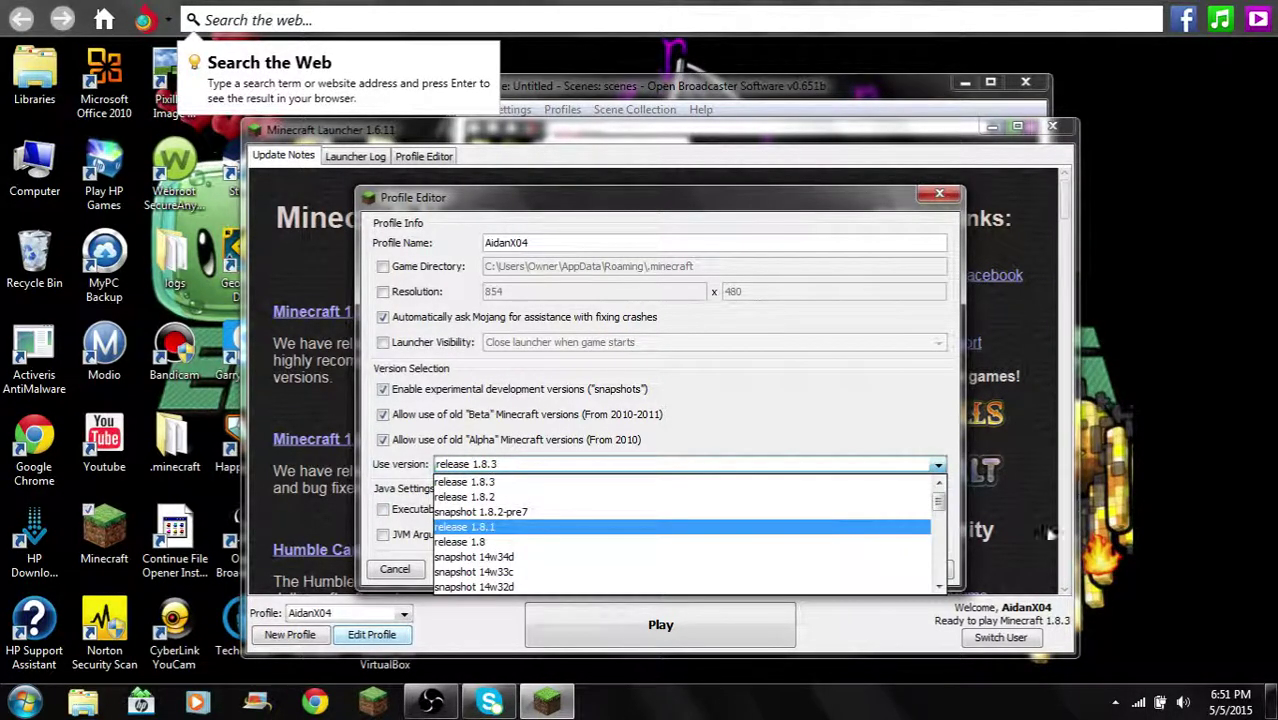
left_click_drag(943, 507, 941, 491)
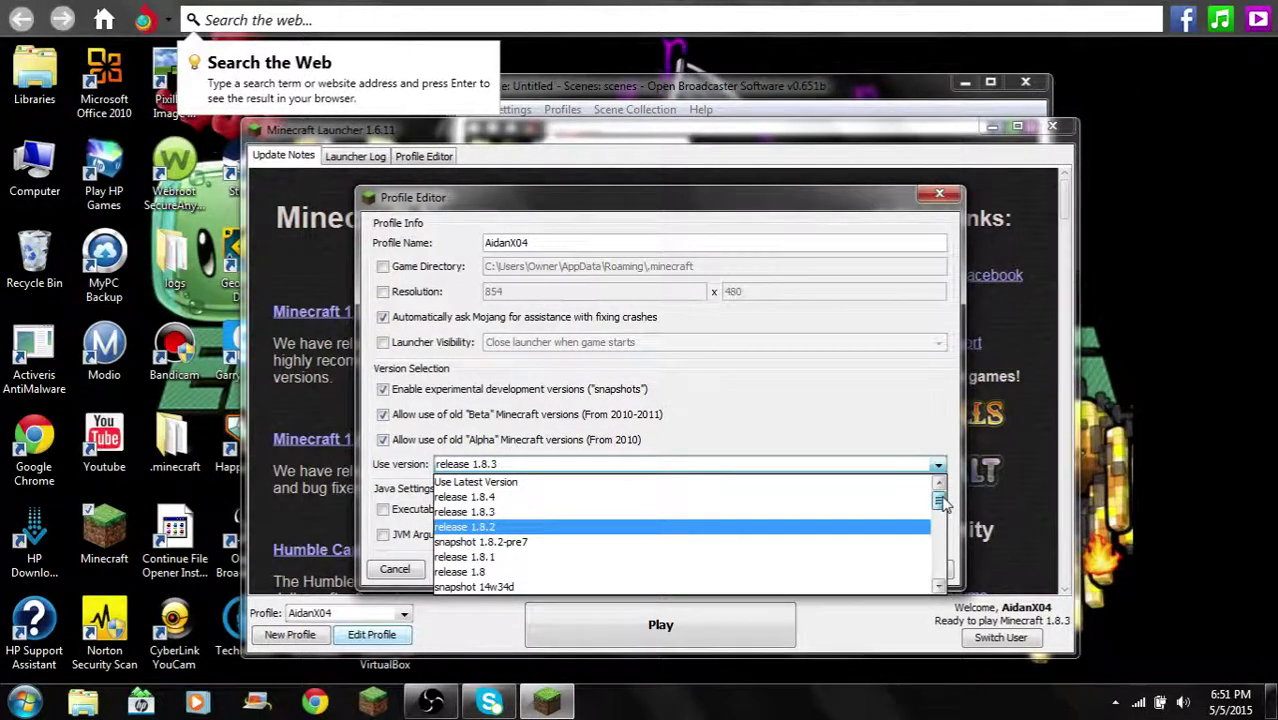
left_click(620, 482)
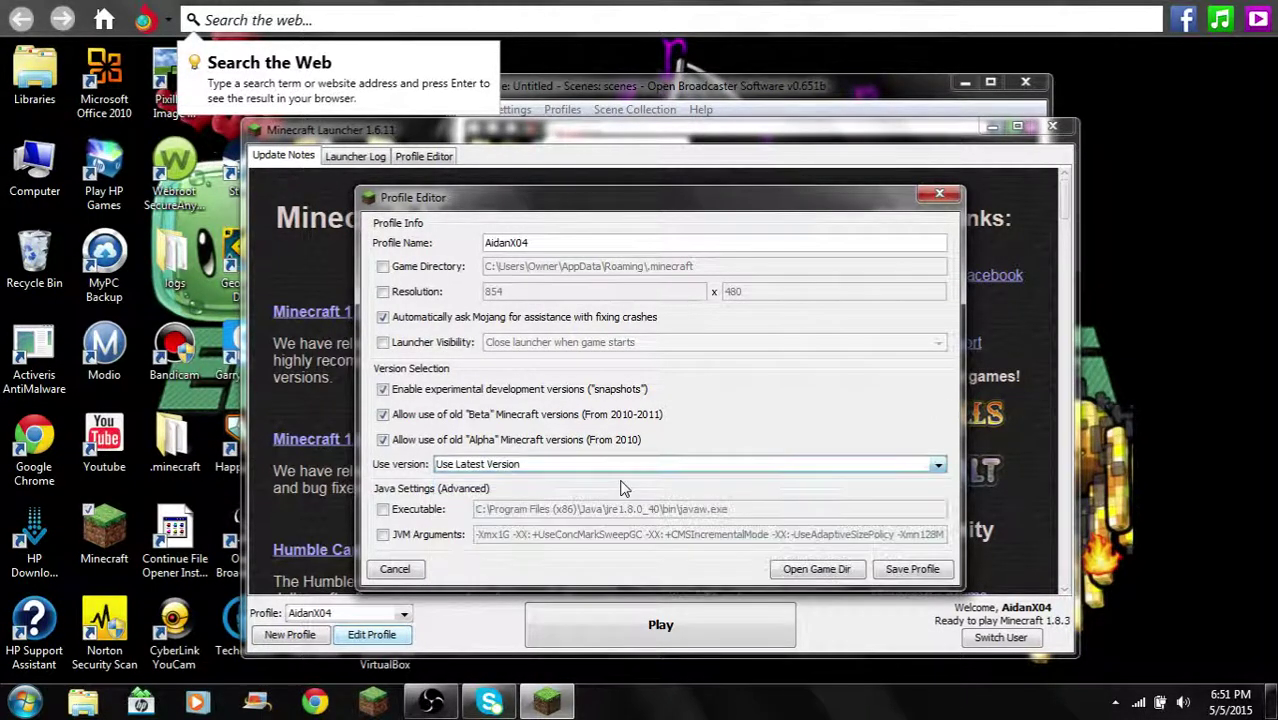
left_click(912, 569)
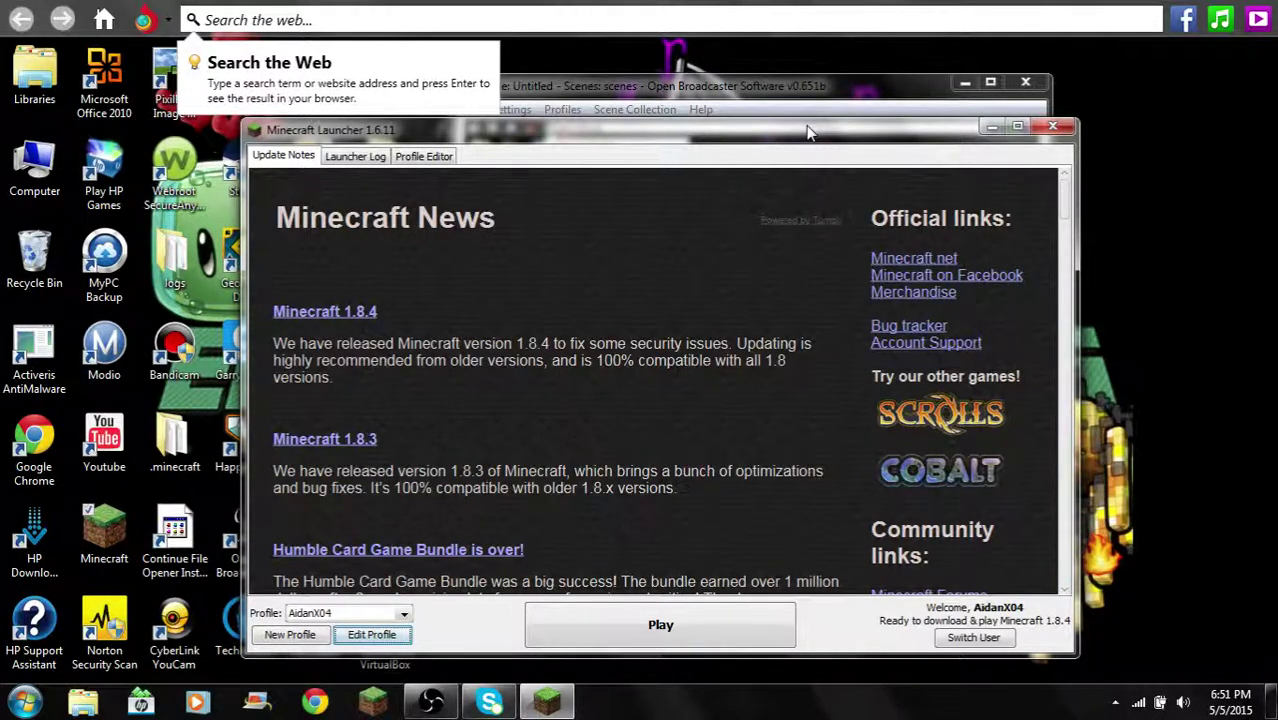
left_click(686, 640)
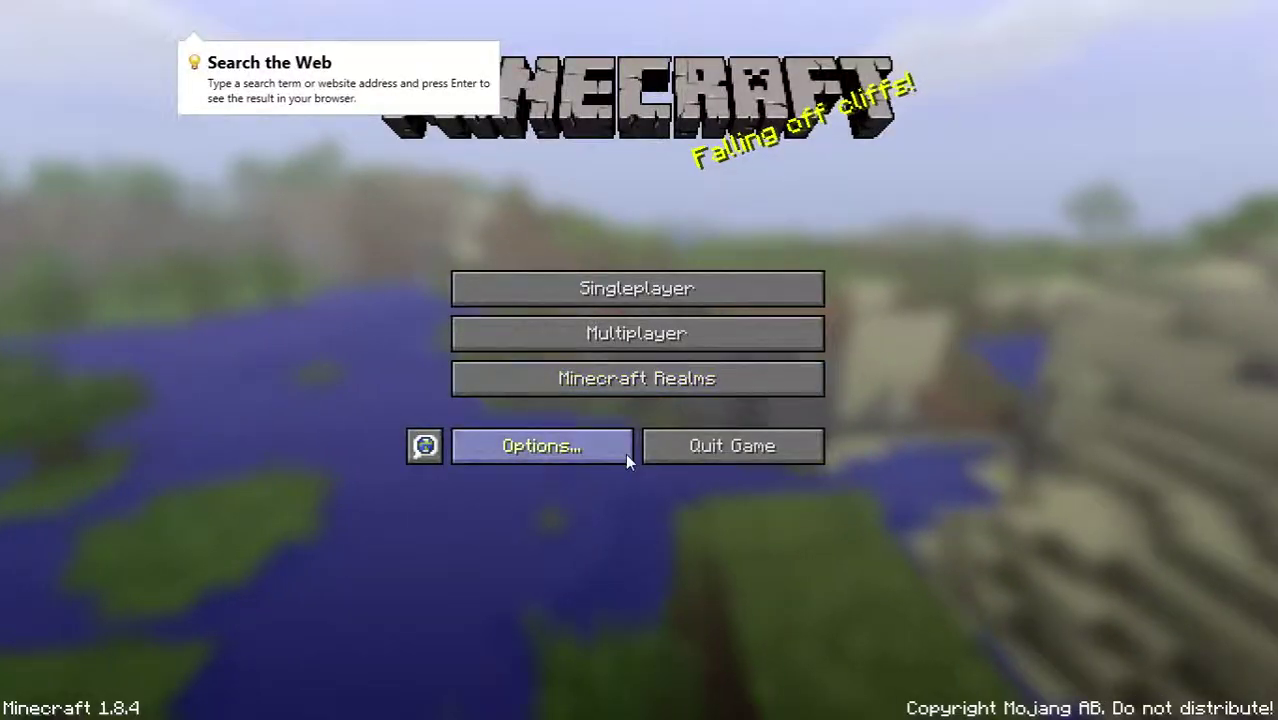
Switch to Open Broadcaster Software and remove the Minecraft1.8 source from the scene.
key("alt+Tab")
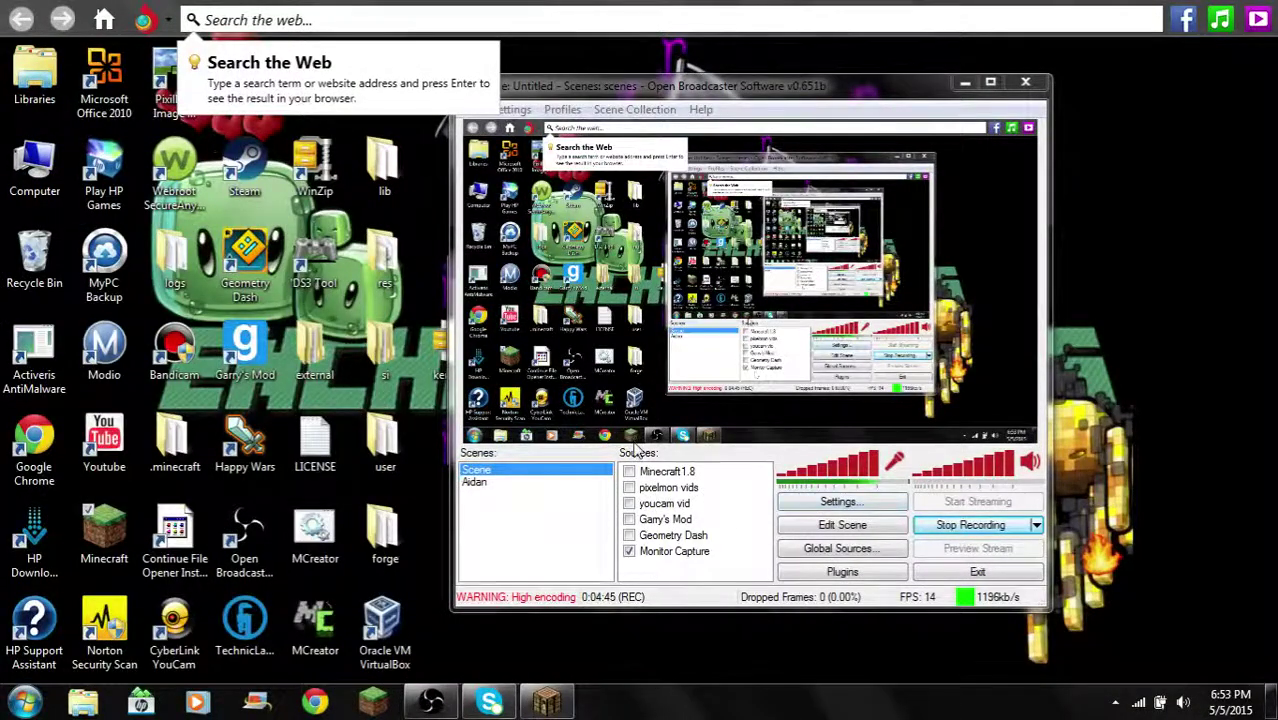
right_click(660, 471)
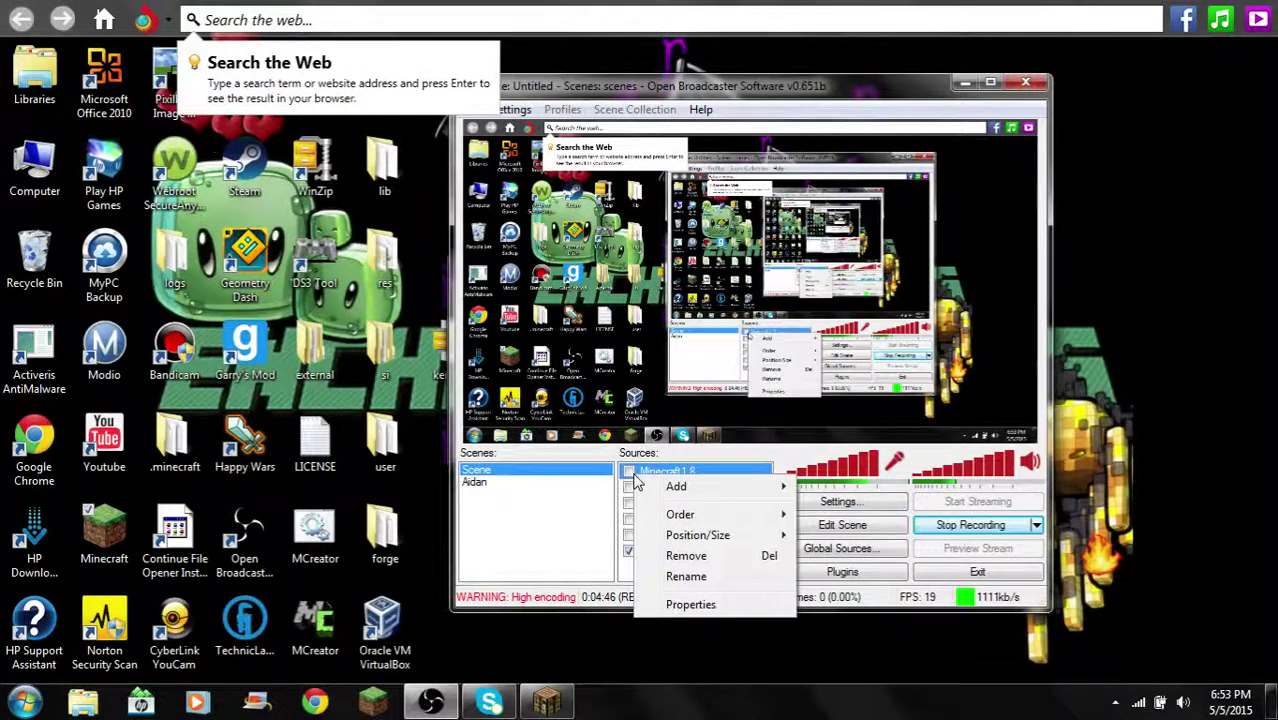
left_click(685, 558)
left_click(655, 432)
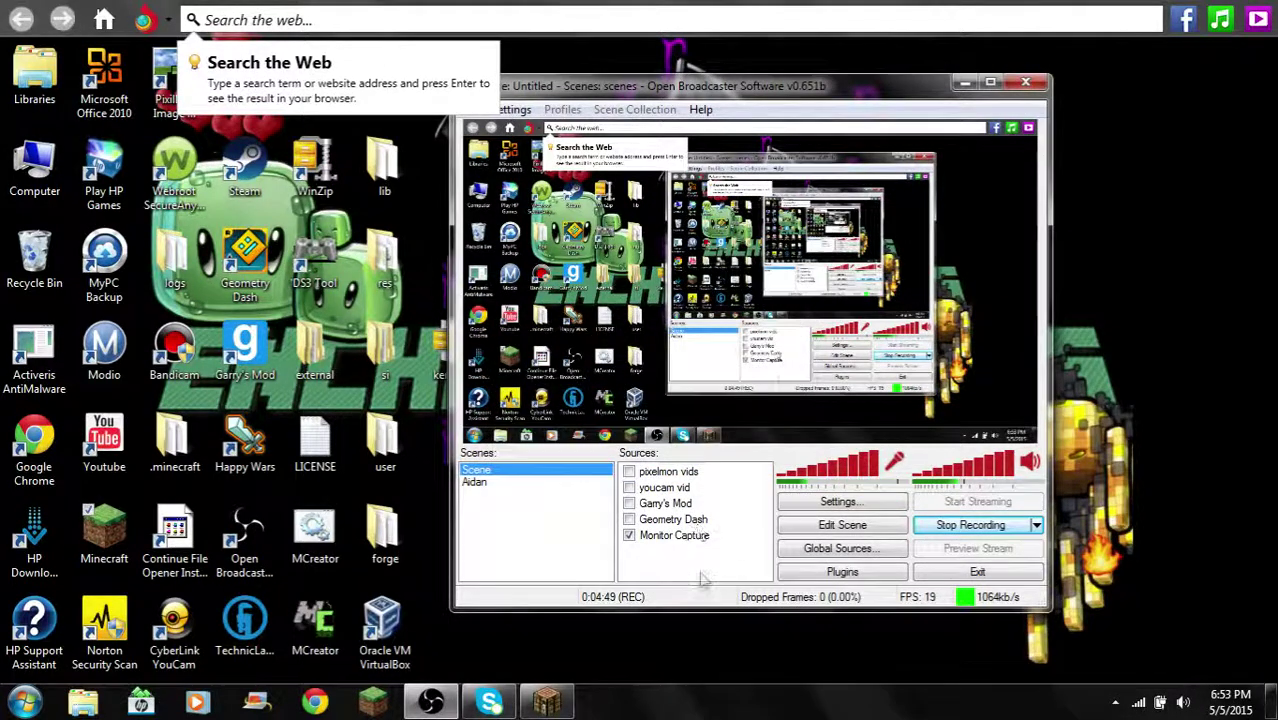
Add a Game Capture source named "Minecraft 1.8.4" to the scene, with "[javaw]: Minecraft 1.8.4" as its application.
right_click(703, 578)
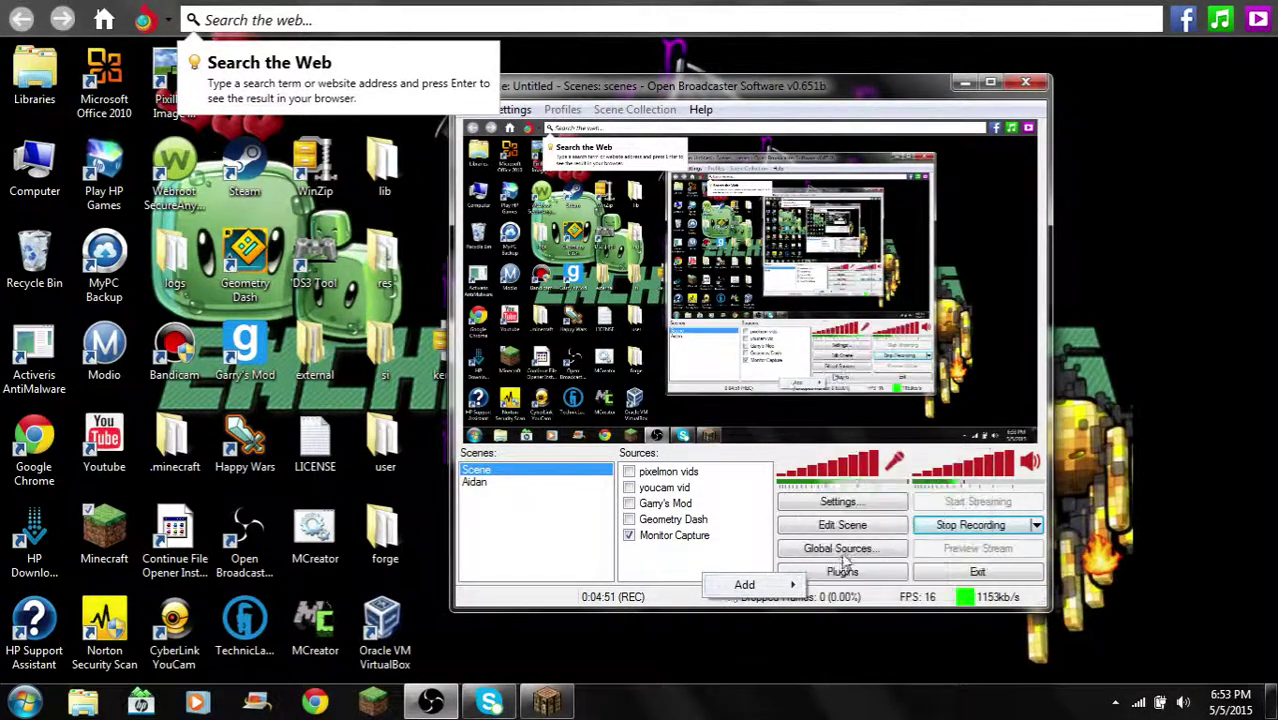
mouse_move(737, 588)
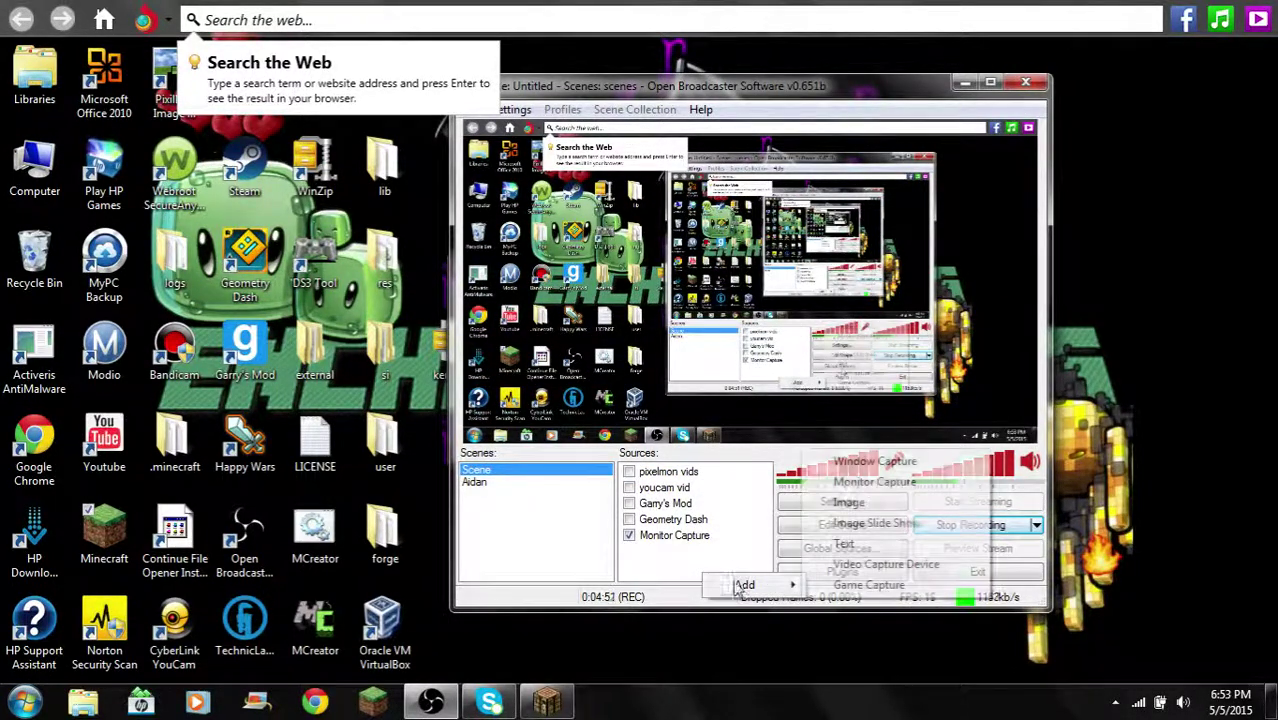
left_click(918, 590)
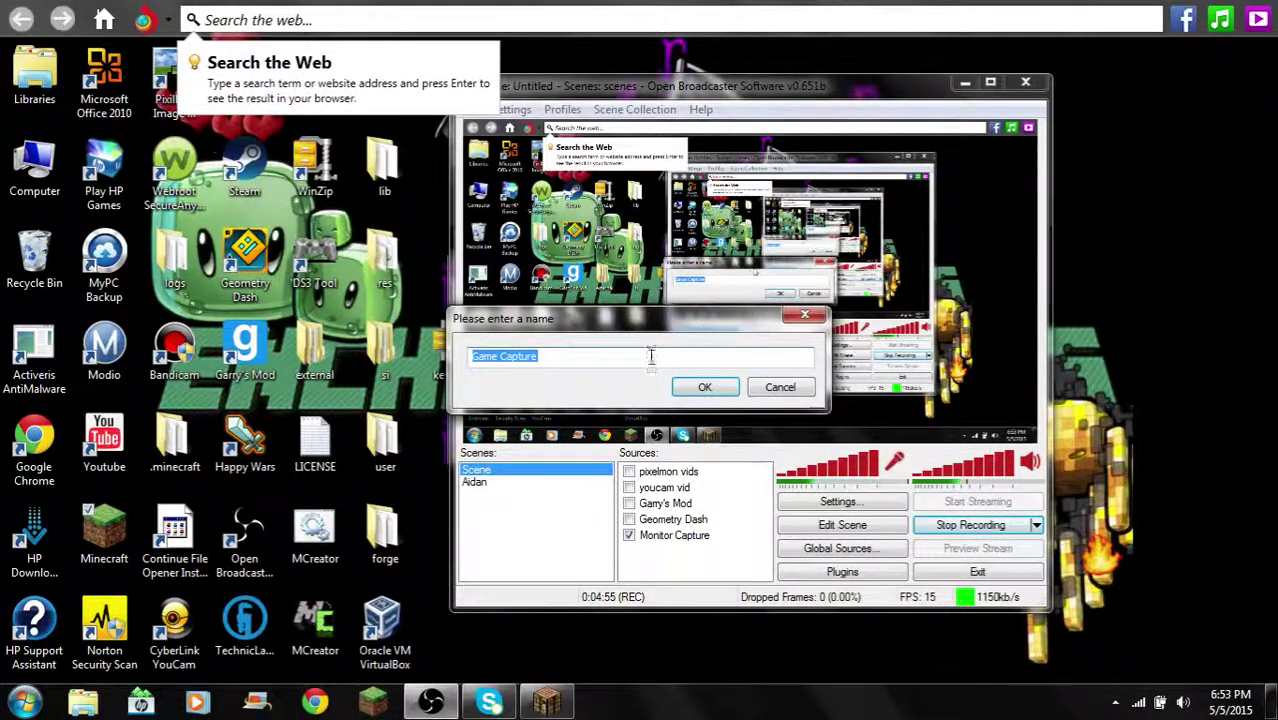
key("BackSpace")
type("Mi")
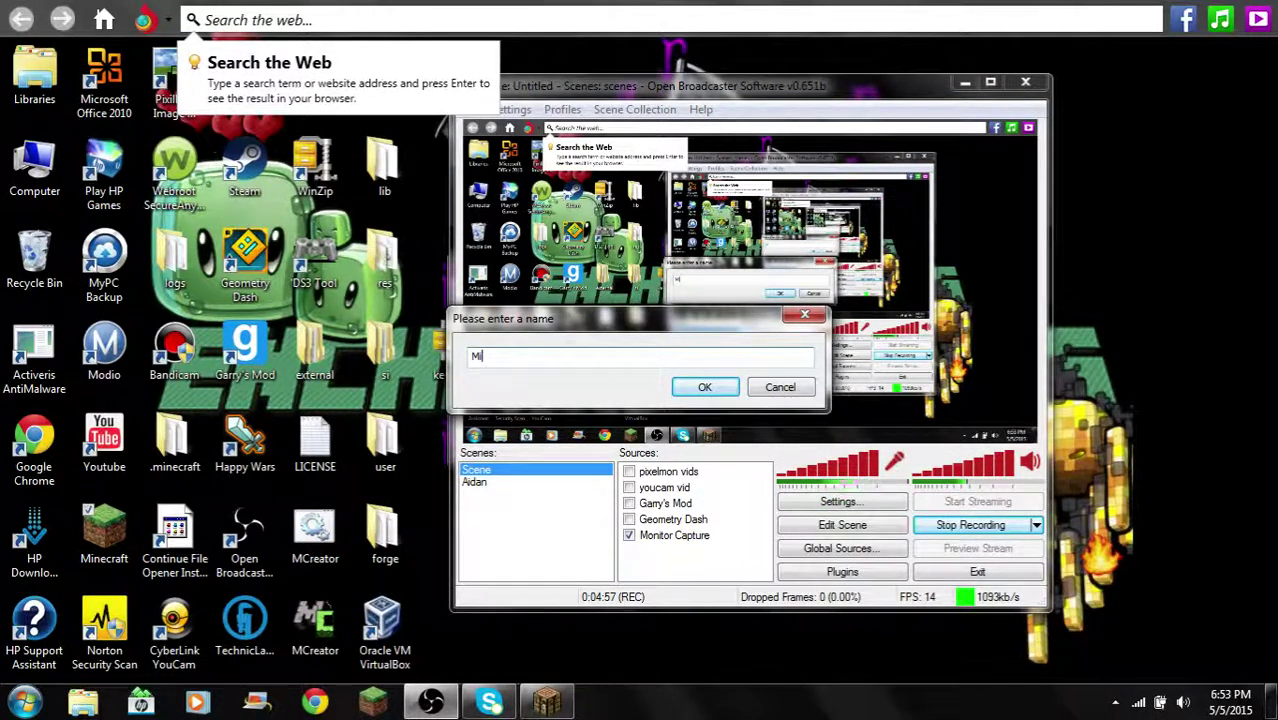
type("necraft ")
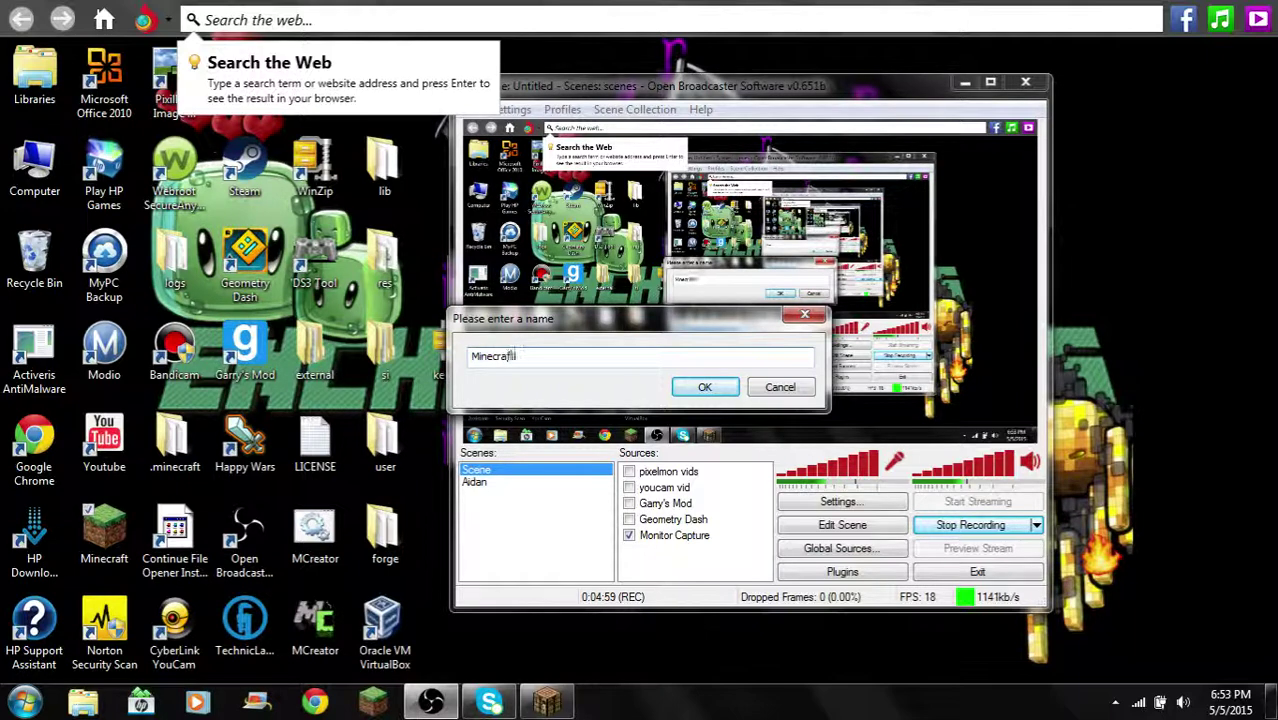
type("1.8.4")
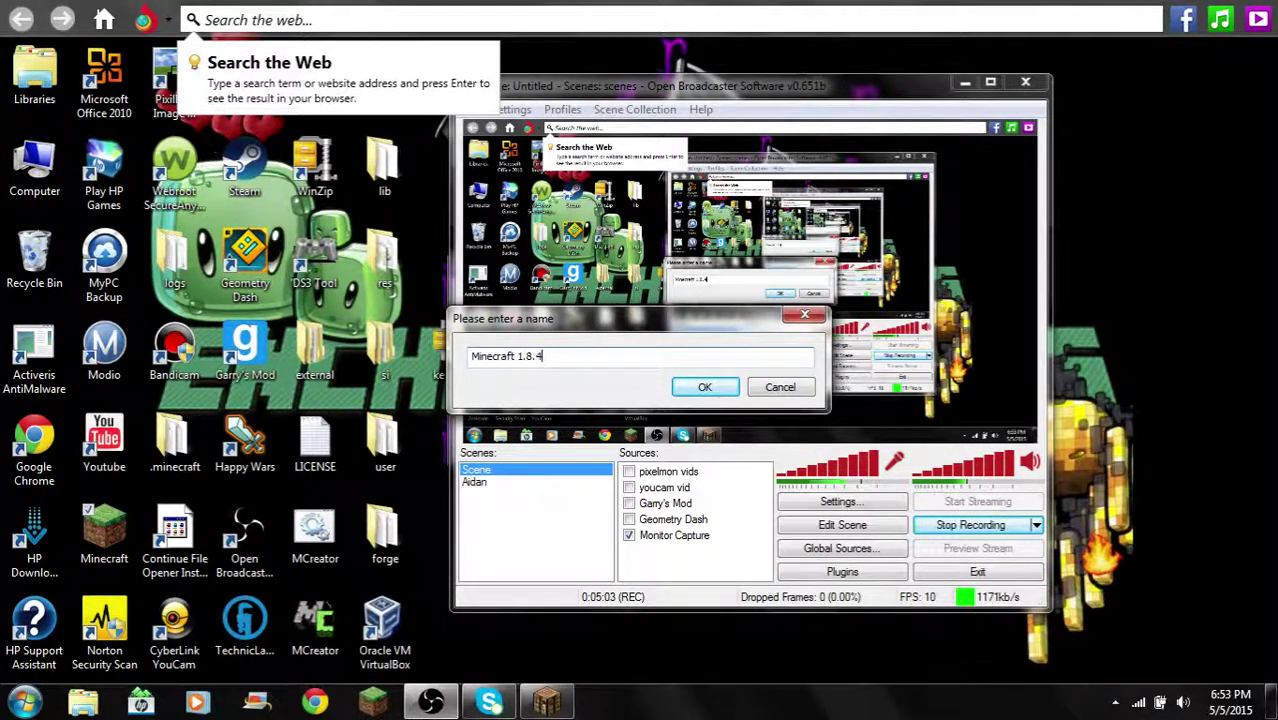
left_click(700, 387)
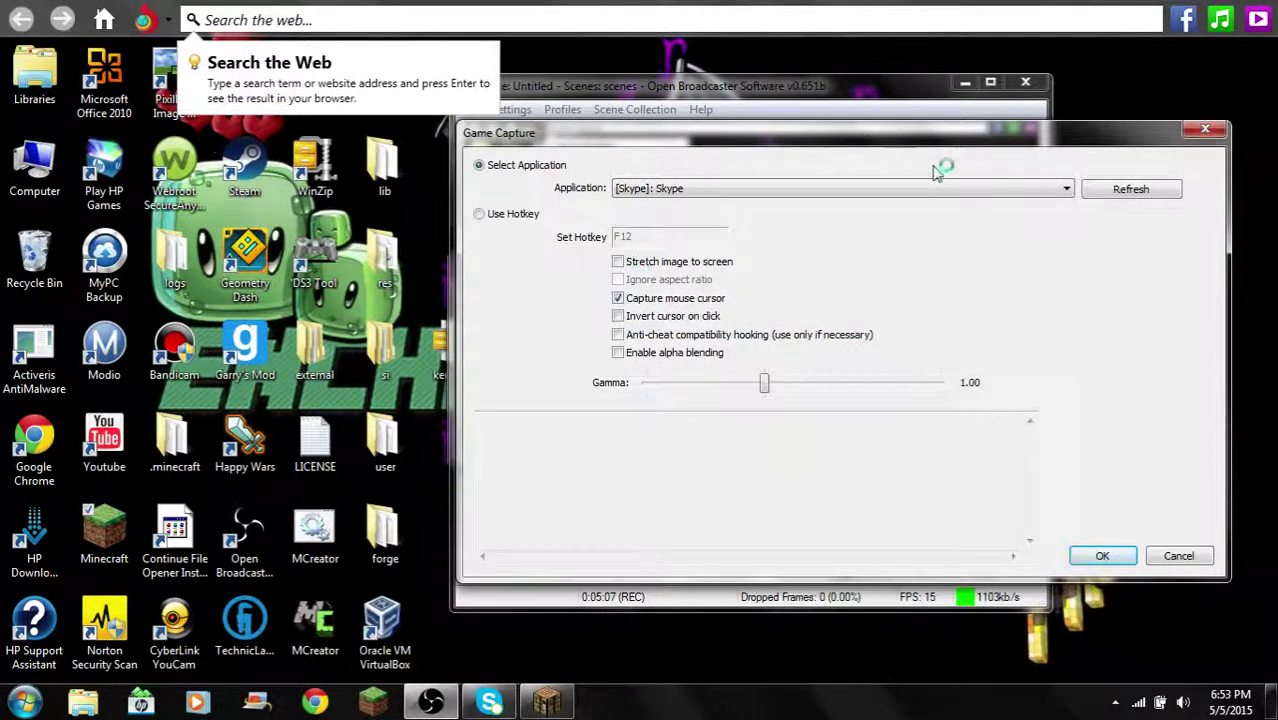
left_click(1027, 188)
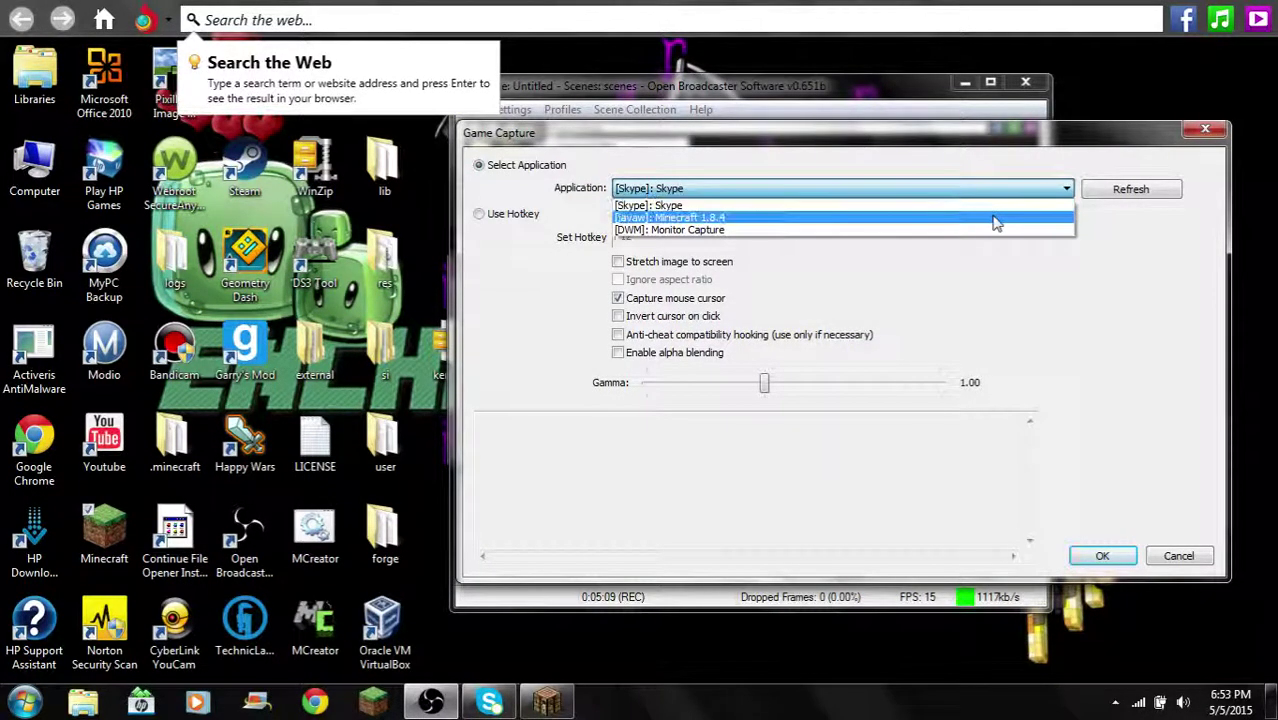
left_click(993, 214)
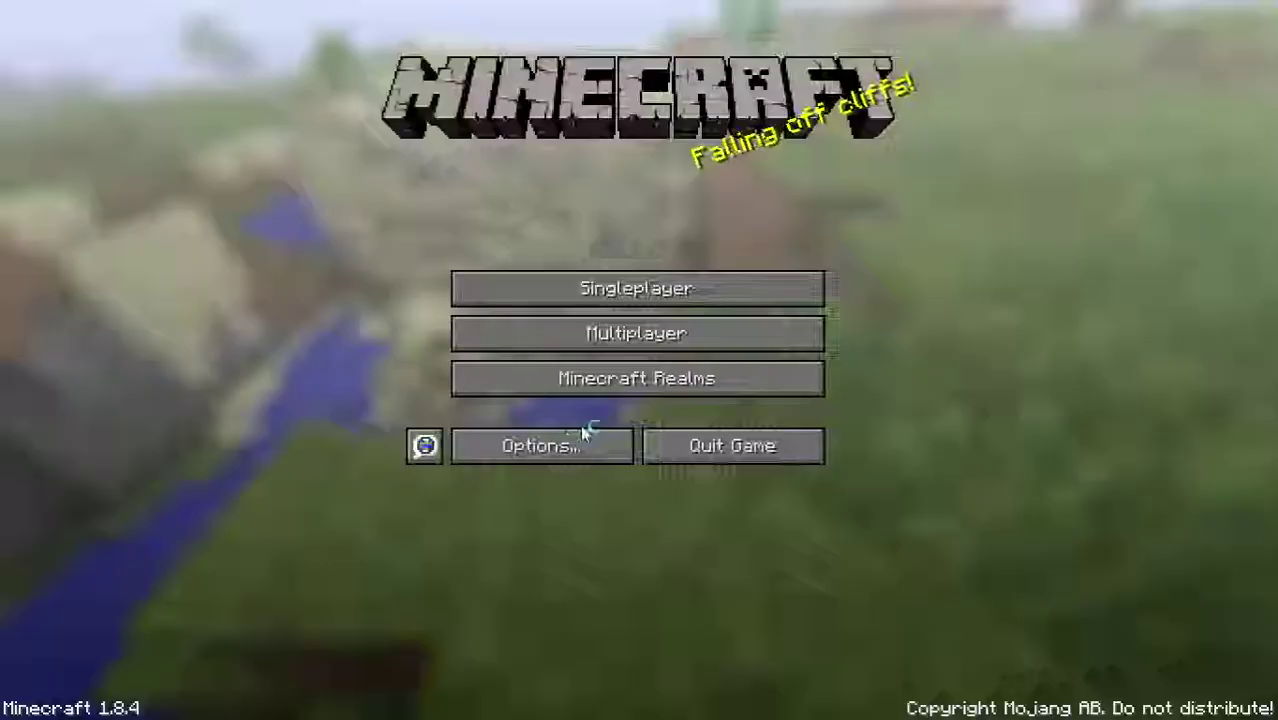
Switch to Minecraft and open the game's options from the title screen.
left_click(585, 440)
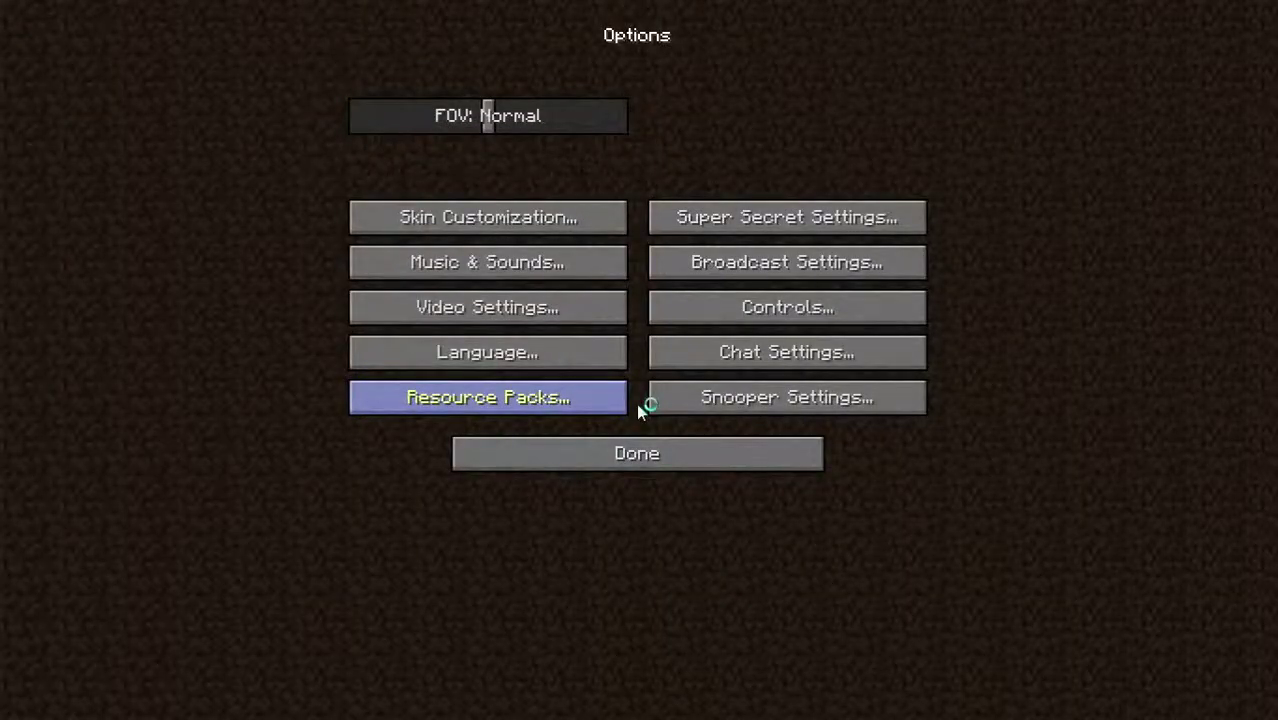